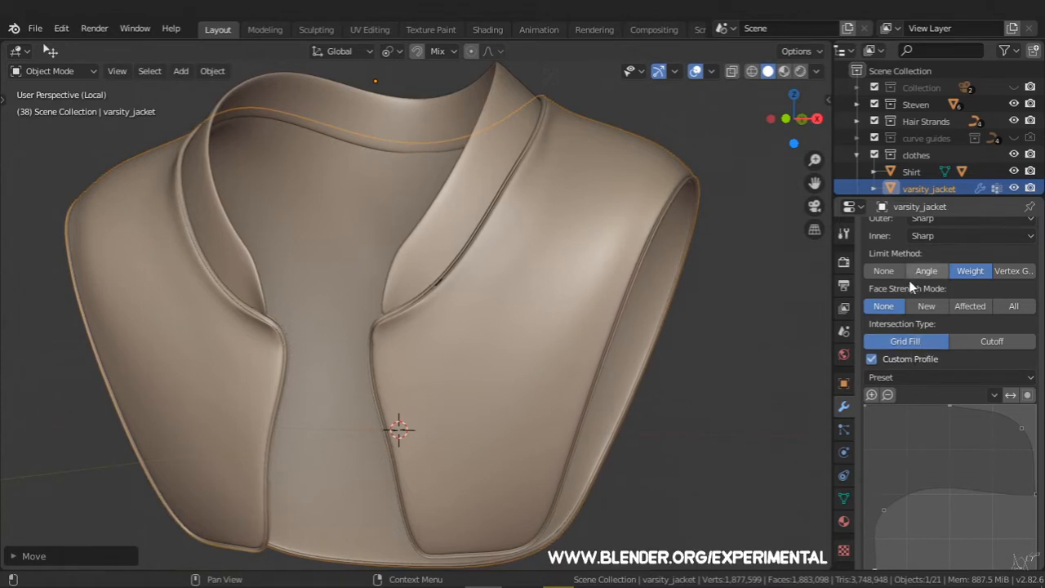
- Add a Bevel modifier to the cube beside the varsity jacket
{"action": "mouse_move", "coordinate": [908, 289]}
{"action": "middle_mouse_down"}
{"action": "mouse_move", "coordinate": [904, 370]}
{"action": "mouse_move", "coordinate": [906, 286]}
{"action": "middle_mouse_up"}
{"action": "middle_click_drag", "start_coordinate": [910, 392], "coordinate": [915, 327]}
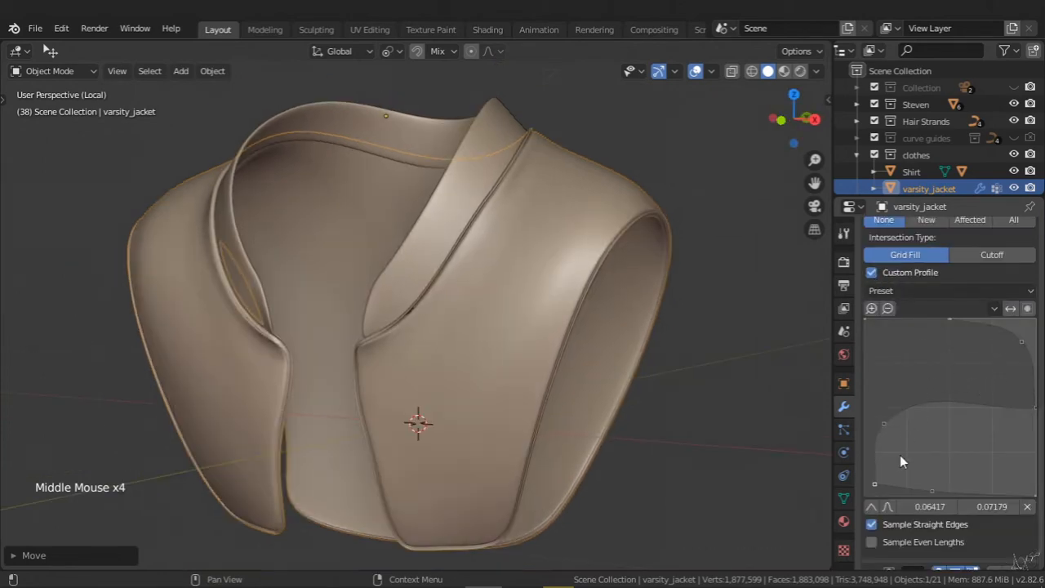
{"action": "middle_click_drag", "start_coordinate": [694, 319], "coordinate": [633, 336]}
{"action": "left_click", "coordinate": [727, 336]}
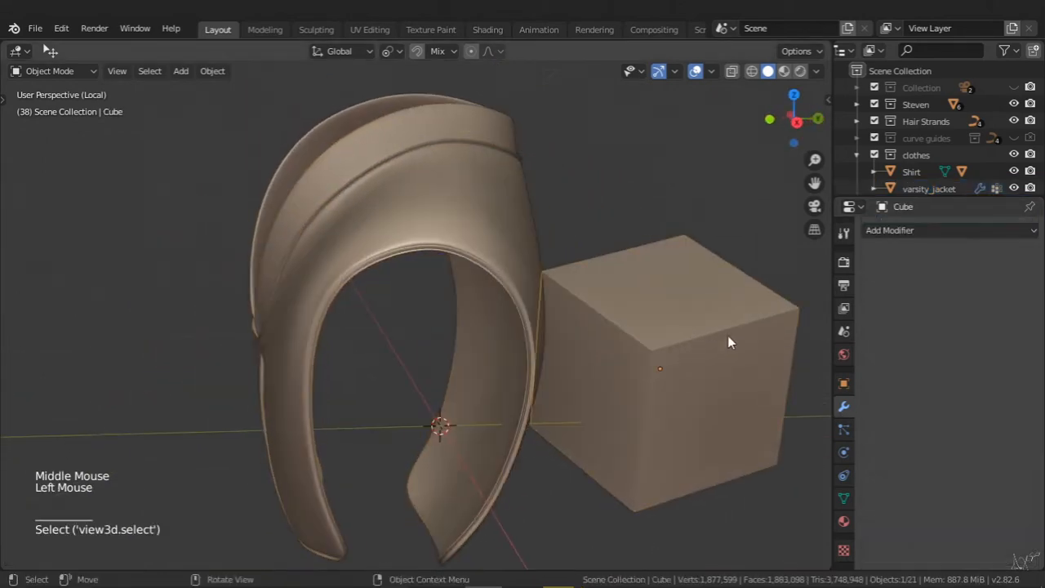
{"action": "left_click", "coordinate": [907, 231]}
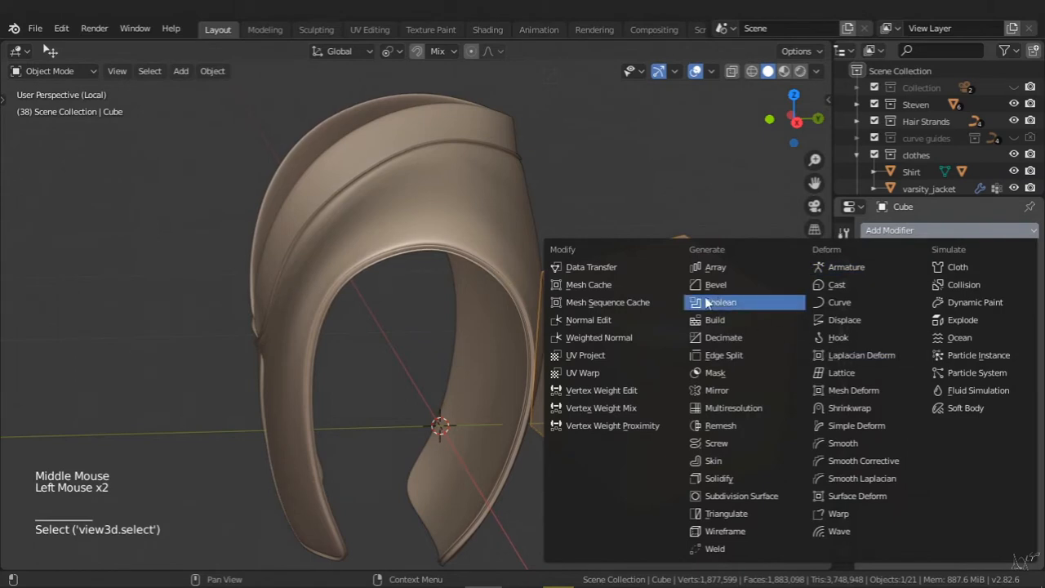
{"action": "left_click", "coordinate": [726, 285]}
{"action": "mouse_move", "coordinate": [705, 353]}
{"action": "middle_mouse_down", "text": "shift"}
{"action": "mouse_move", "coordinate": [618, 293]}
{"action": "mouse_move", "coordinate": [694, 351]}
{"action": "middle_mouse_up", "text": "shift"}
{"action": "middle_click_drag", "start_coordinate": [923, 420], "coordinate": [922, 373]}
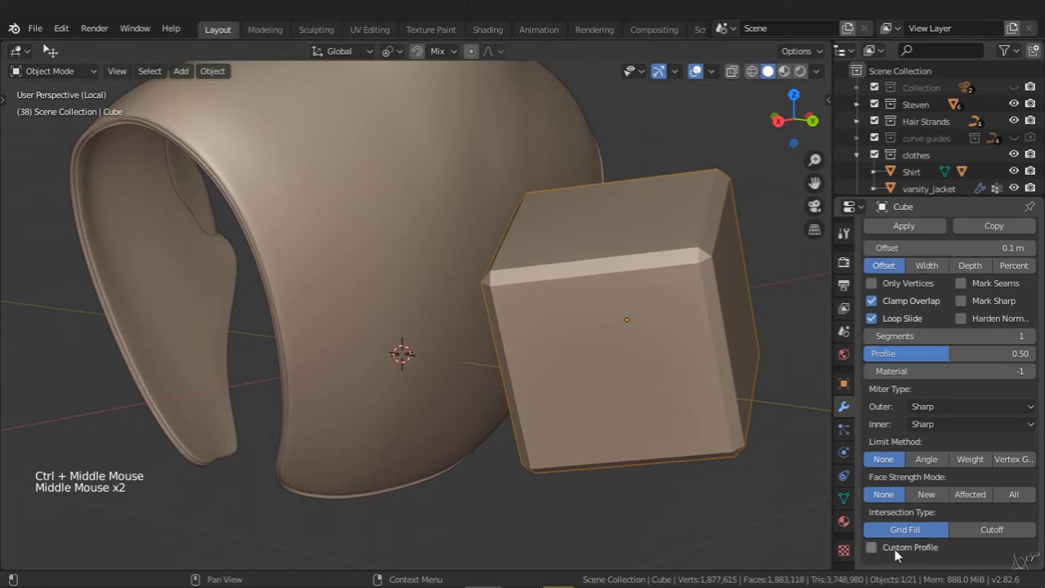
- Enable Custom Profile on the cube's bevel and add a curve point at about 0.22467, 0.26809 to bow the profile inward
{"action": "left_click", "coordinate": [872, 546]}
{"action": "middle_click_drag", "start_coordinate": [873, 553], "coordinate": [917, 299]}
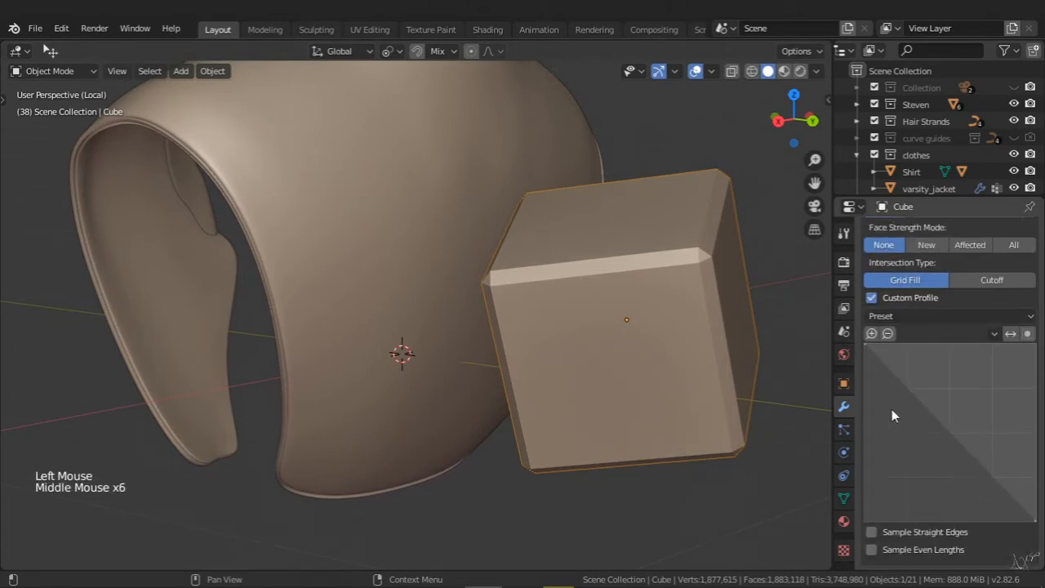
{"action": "middle_click_drag", "start_coordinate": [670, 385], "coordinate": [736, 358], "text": "shift"}
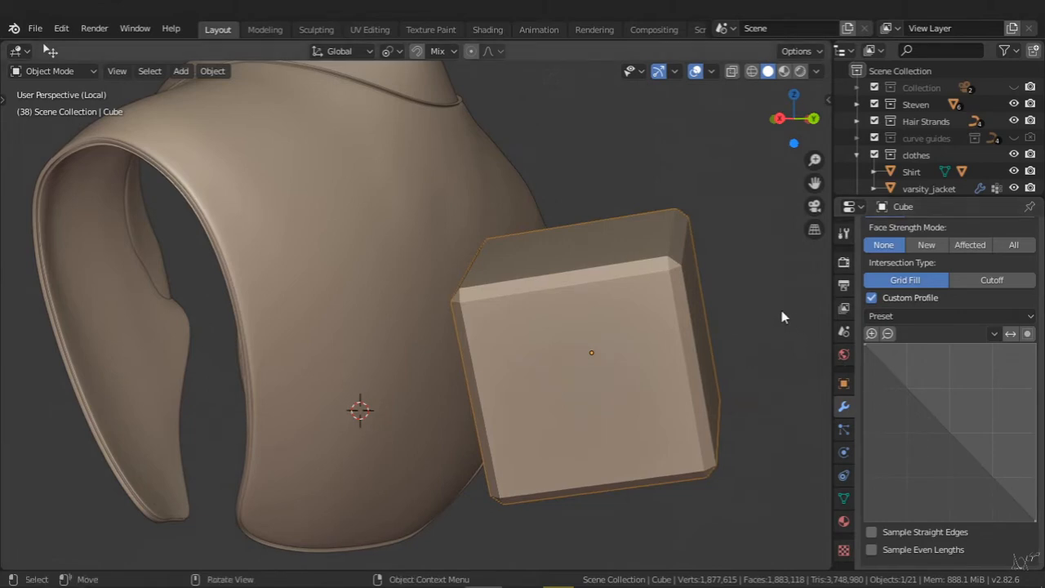
{"action": "middle_click_drag", "start_coordinate": [636, 319], "coordinate": [660, 260], "text": "shift"}
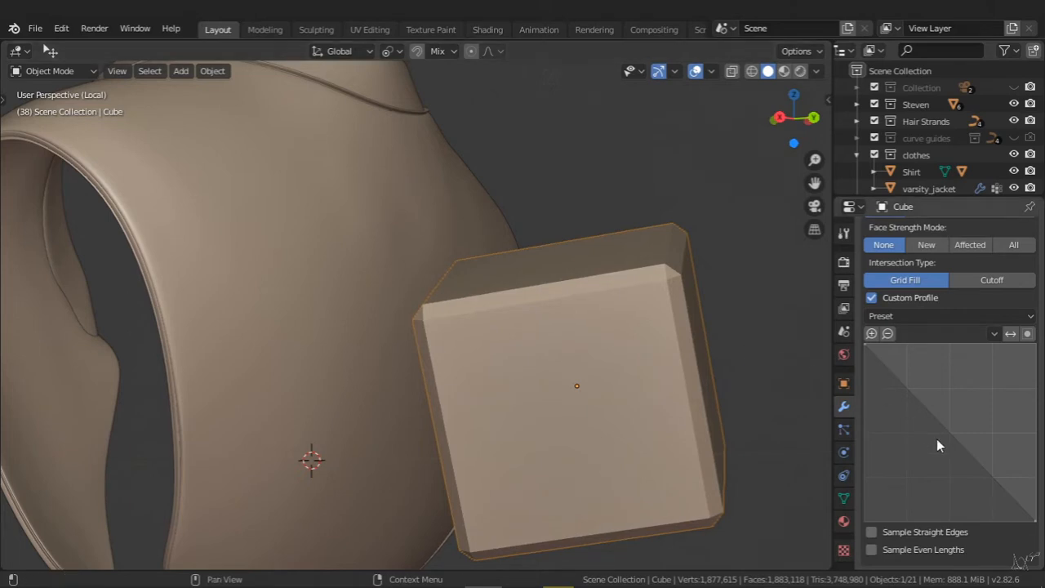
{"action": "left_click_drag", "start_coordinate": [944, 428], "coordinate": [900, 492]}
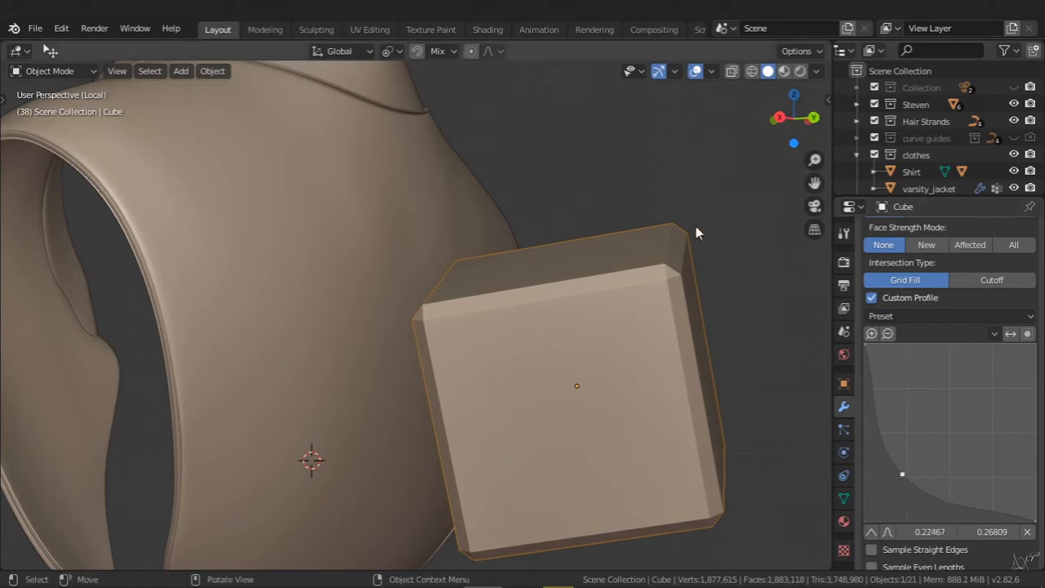
- Set the cube's bevel to 5 segments and an offset of about 0.141 m
{"action": "scroll", "coordinate": [898, 425], "scroll_direction": "up", "scroll_amount": 5}
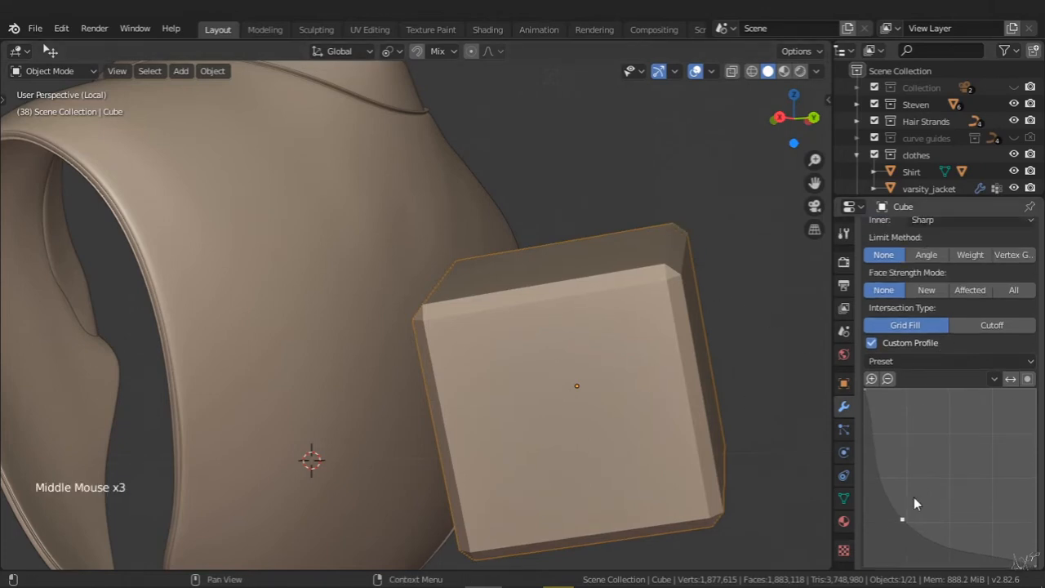
{"action": "scroll", "coordinate": [916, 362], "scroll_direction": "up", "scroll_amount": 2}
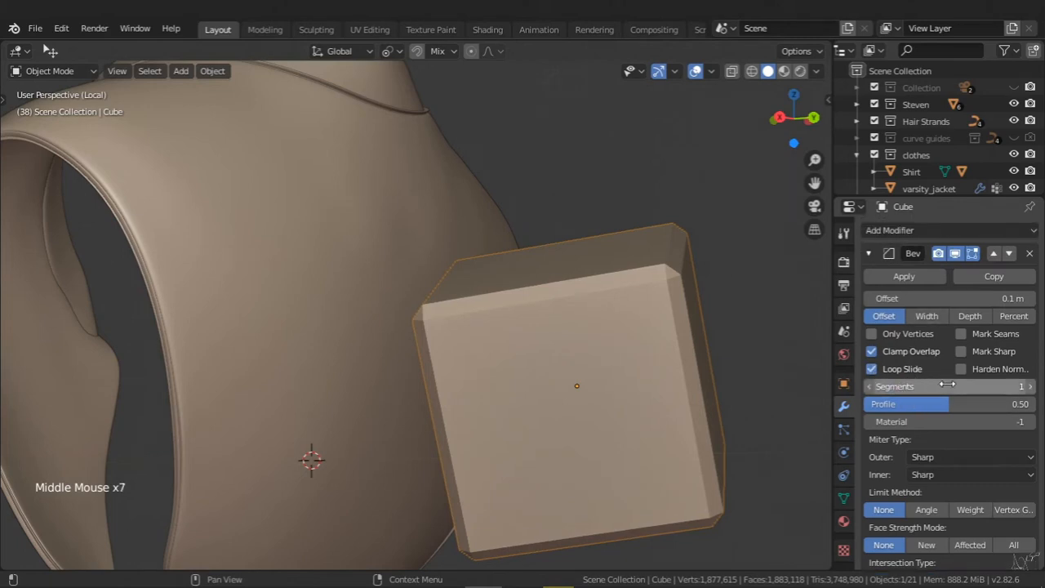
{"action": "left_click", "coordinate": [951, 385]}
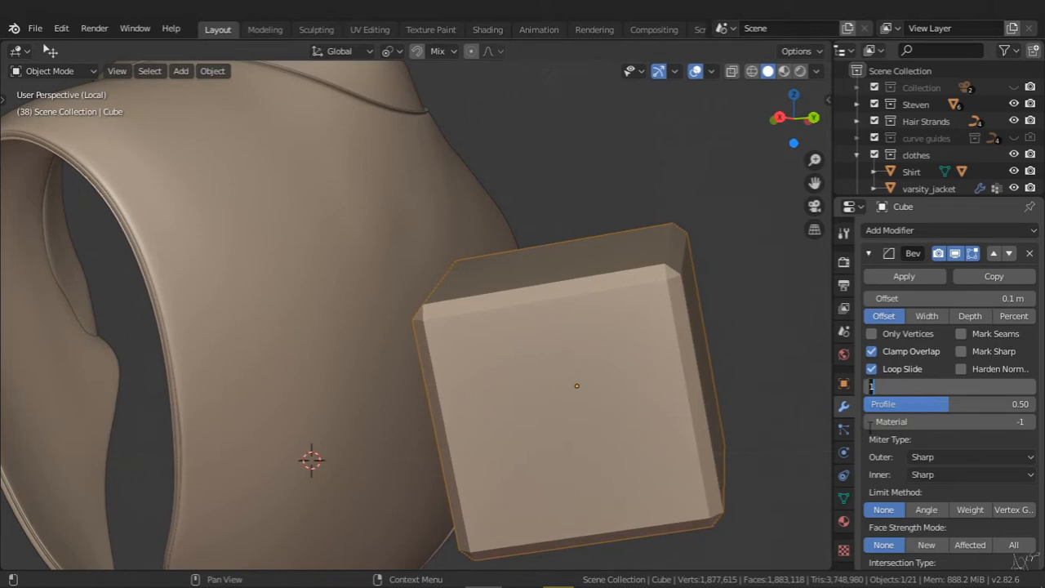
{"action": "type", "text": "5"}
{"action": "key", "text": "Return"}
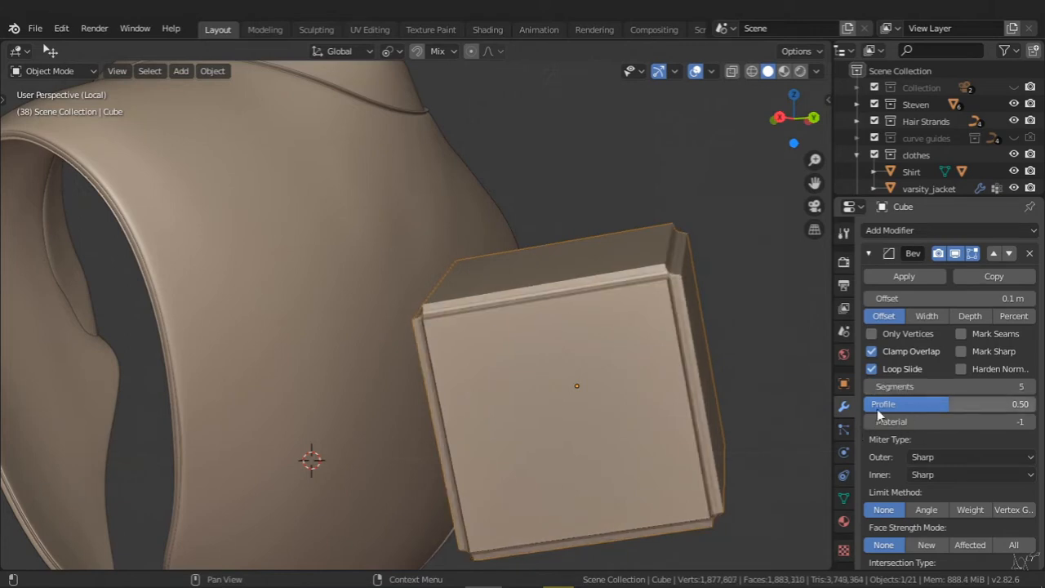
{"action": "left_click", "coordinate": [926, 297]}
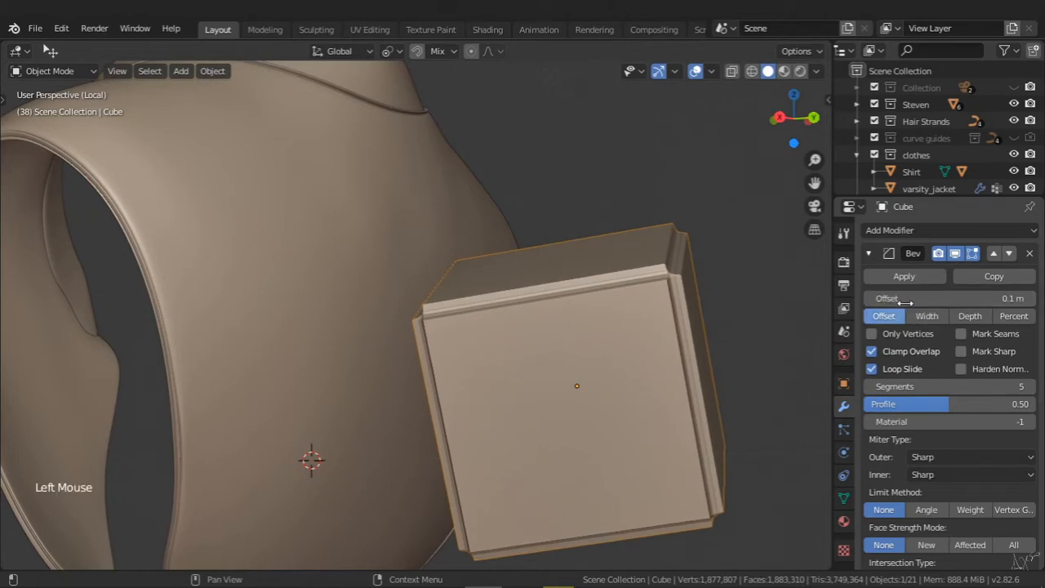
{"action": "left_click_drag", "start_coordinate": [922, 297], "coordinate": [940, 293]}
{"action": "middle_click_drag", "start_coordinate": [681, 339], "coordinate": [642, 321], "text": "shift"}
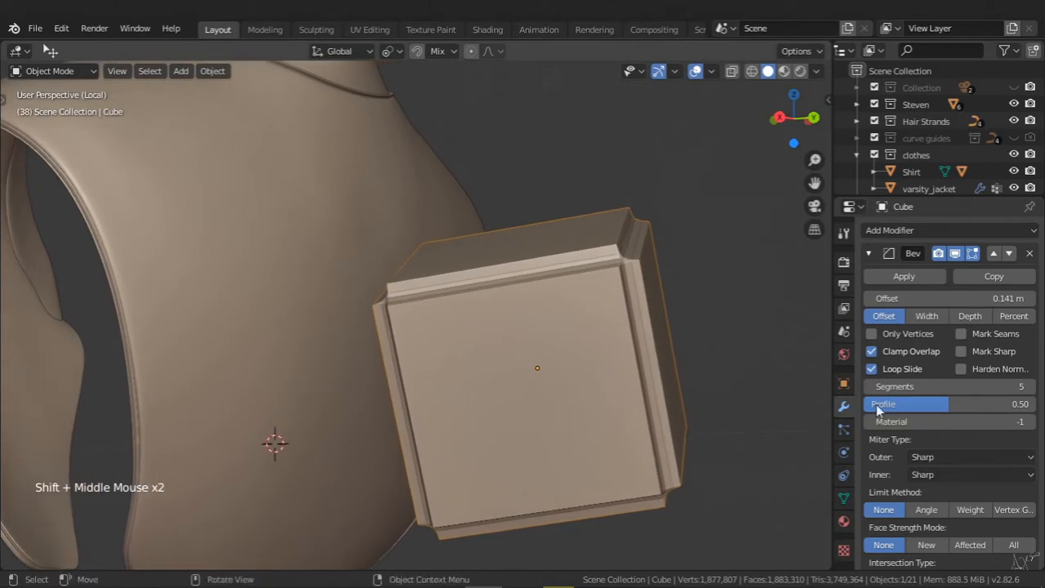
- Bend the bevel profile into a wave with points at about 0.40969, 0.77872 and 0.52863, 0.39149, and compare Cutoff with Grid Fill intersections
{"action": "middle_click_drag", "start_coordinate": [904, 419], "coordinate": [907, 360]}
{"action": "middle_click_drag", "start_coordinate": [909, 438], "coordinate": [914, 385]}
{"action": "middle_click_drag", "start_coordinate": [916, 459], "coordinate": [915, 372]}
{"action": "middle_click_drag", "start_coordinate": [916, 383], "coordinate": [903, 331]}
{"action": "middle_click_drag", "start_coordinate": [653, 364], "coordinate": [690, 369]}
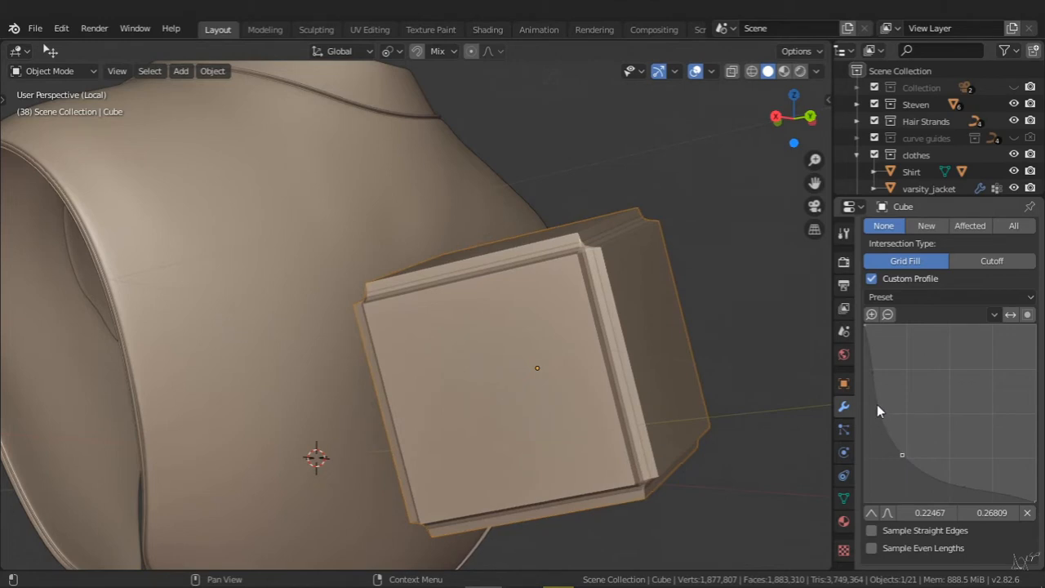
{"action": "left_click_drag", "start_coordinate": [877, 404], "coordinate": [935, 364]}
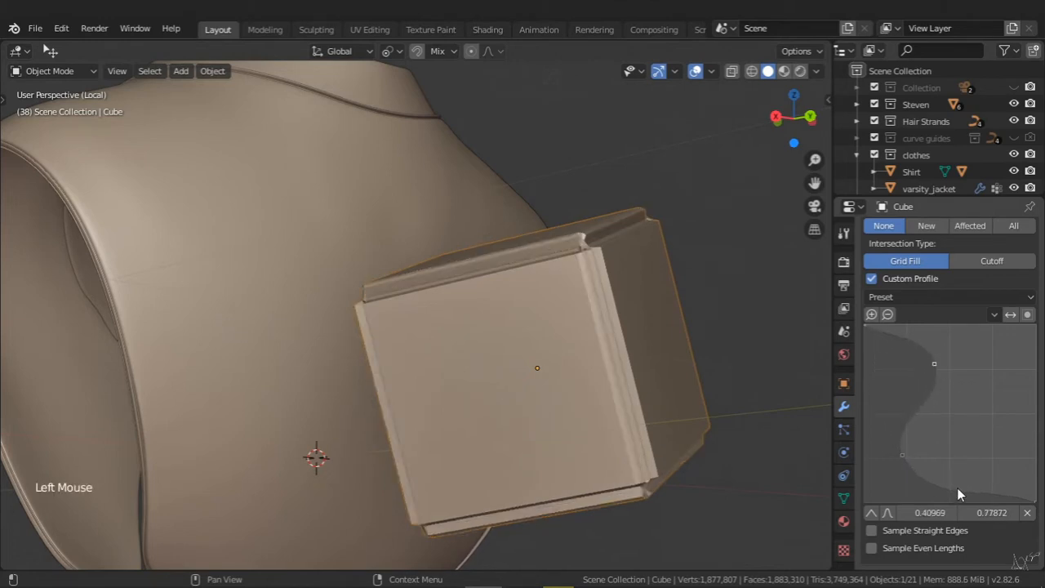
{"action": "left_click_drag", "start_coordinate": [957, 489], "coordinate": [888, 491]}
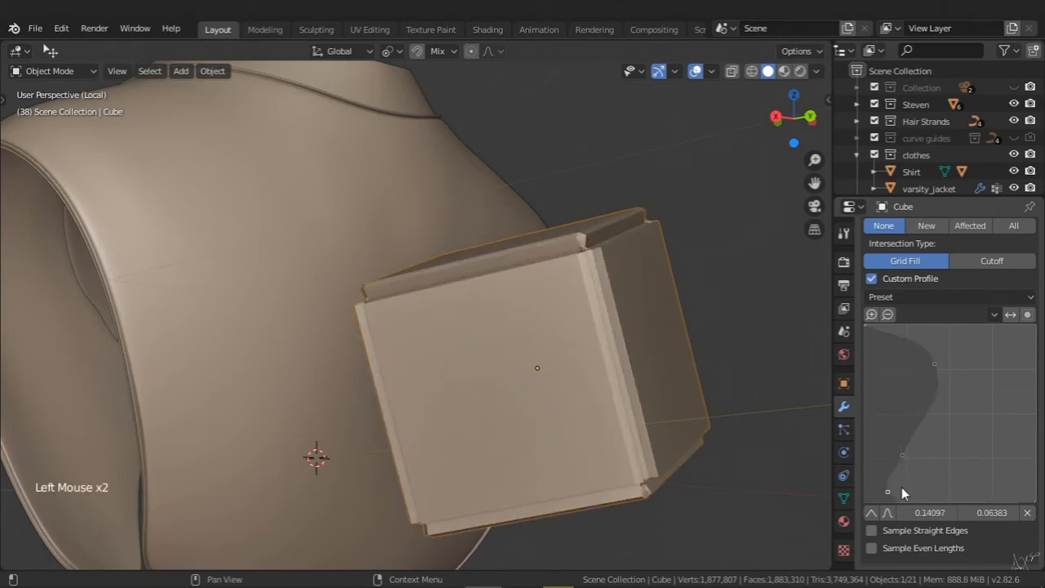
{"action": "middle_click_drag", "start_coordinate": [594, 294], "coordinate": [604, 270]}
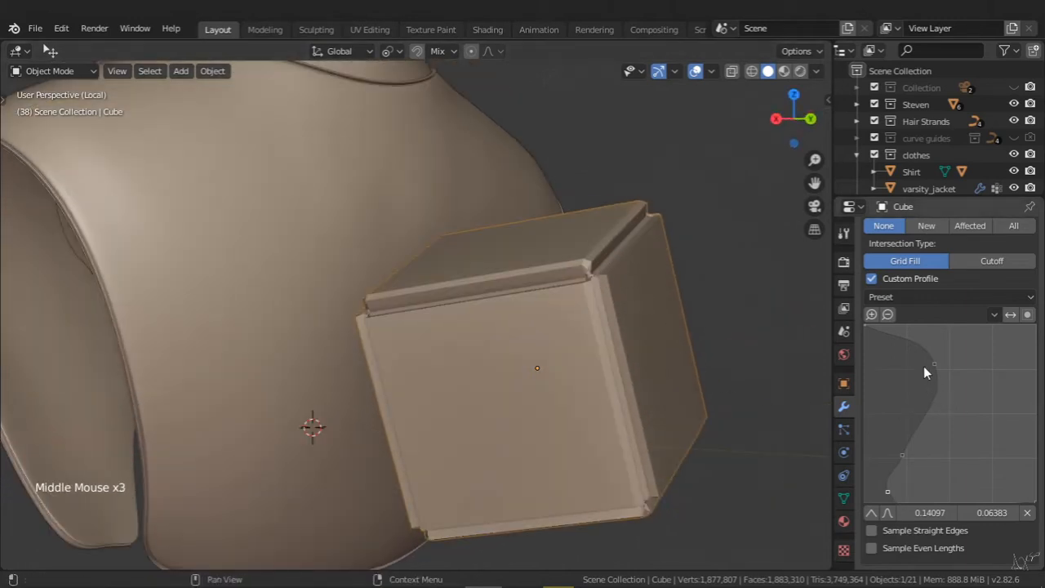
{"action": "left_click_drag", "start_coordinate": [900, 481], "coordinate": [929, 414]}
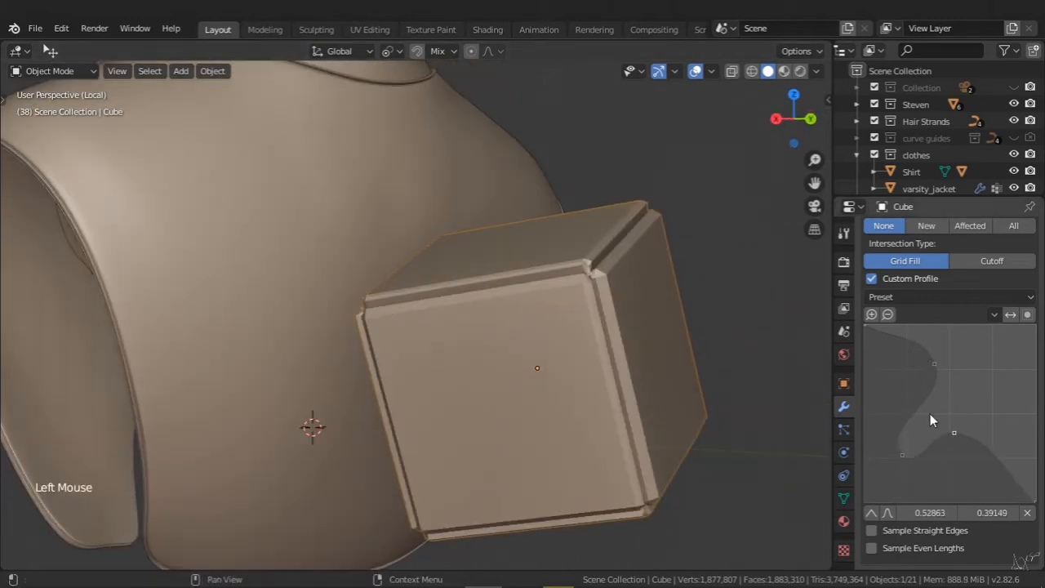
{"action": "left_click", "coordinate": [996, 262]}
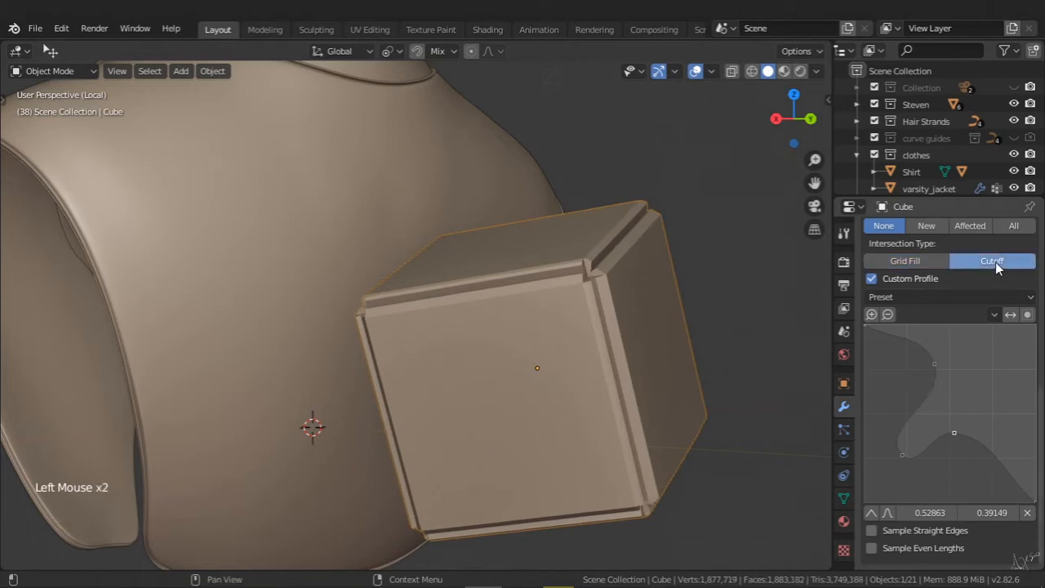
{"action": "left_click", "coordinate": [917, 261]}
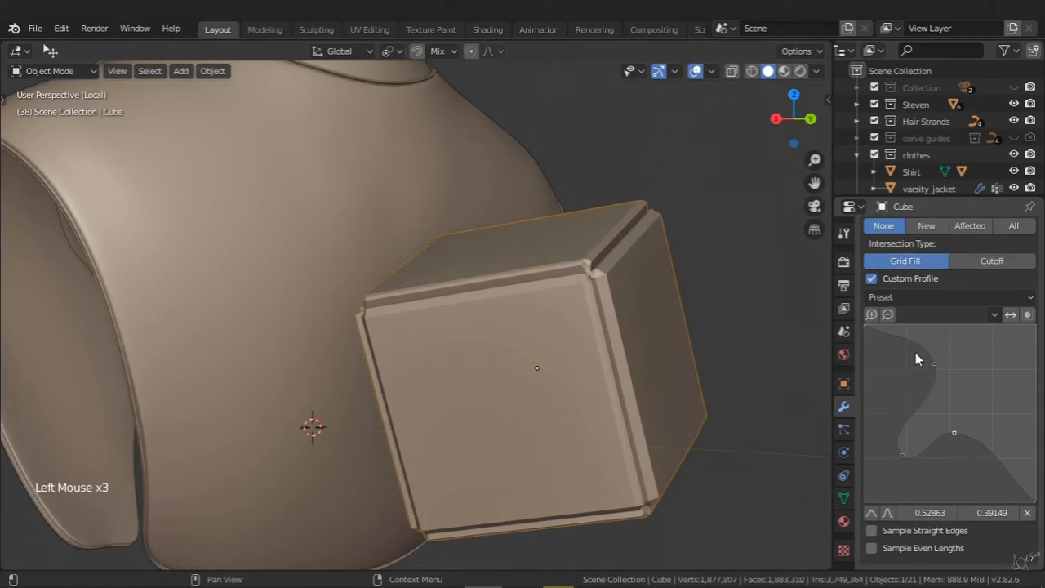
- Add and move several more control points along the bevel profile curve to give it an irregular, stepped outline
{"action": "left_click", "coordinate": [925, 394]}
{"action": "left_click_drag", "start_coordinate": [925, 393], "coordinate": [907, 395]}
{"action": "left_click_drag", "start_coordinate": [951, 436], "coordinate": [949, 460]}
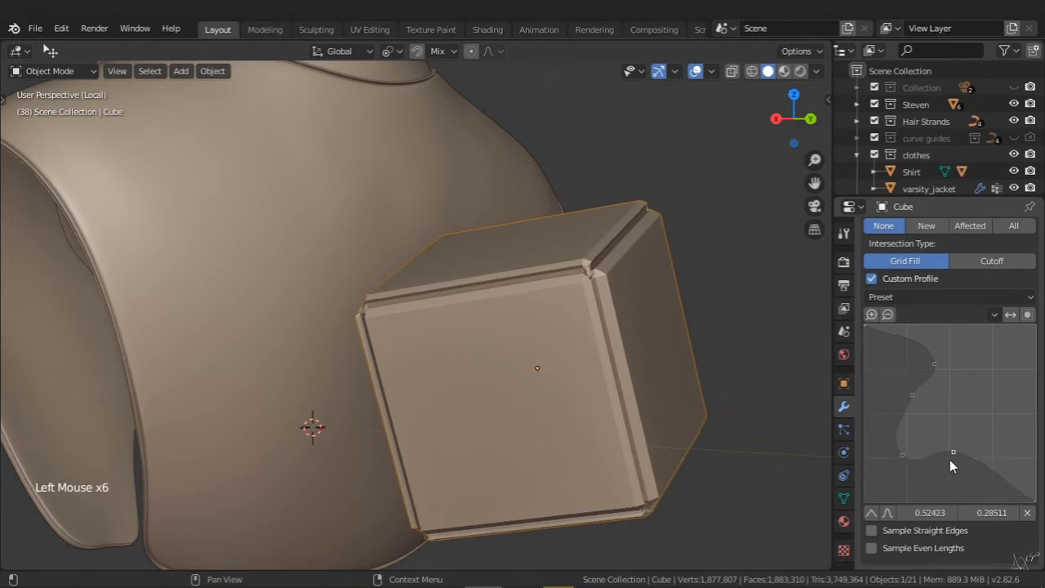
{"action": "left_click_drag", "start_coordinate": [949, 459], "coordinate": [929, 471]}
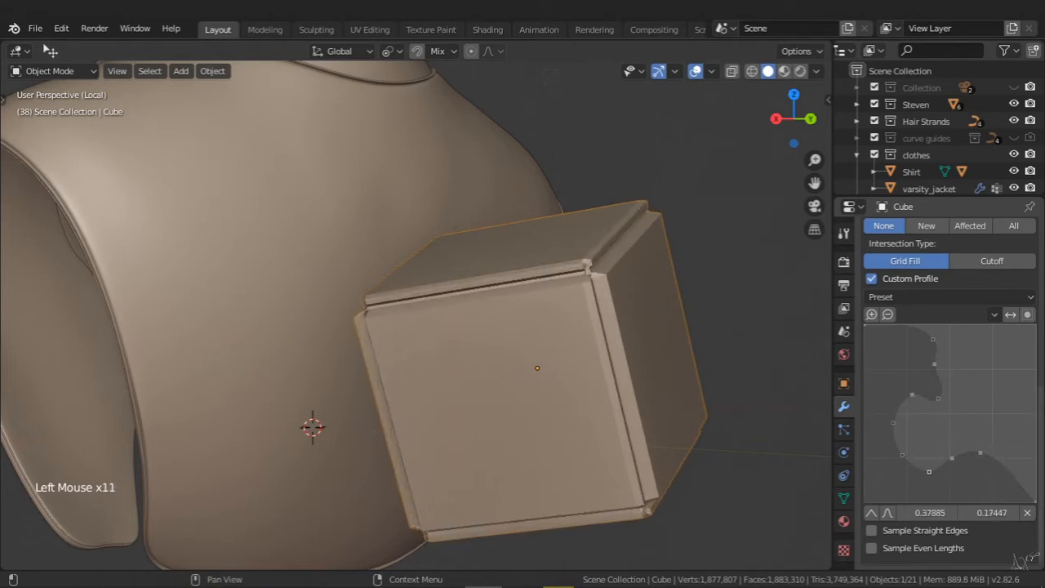
{"action": "left_click", "coordinate": [989, 479]}
{"action": "left_click", "coordinate": [918, 408]}
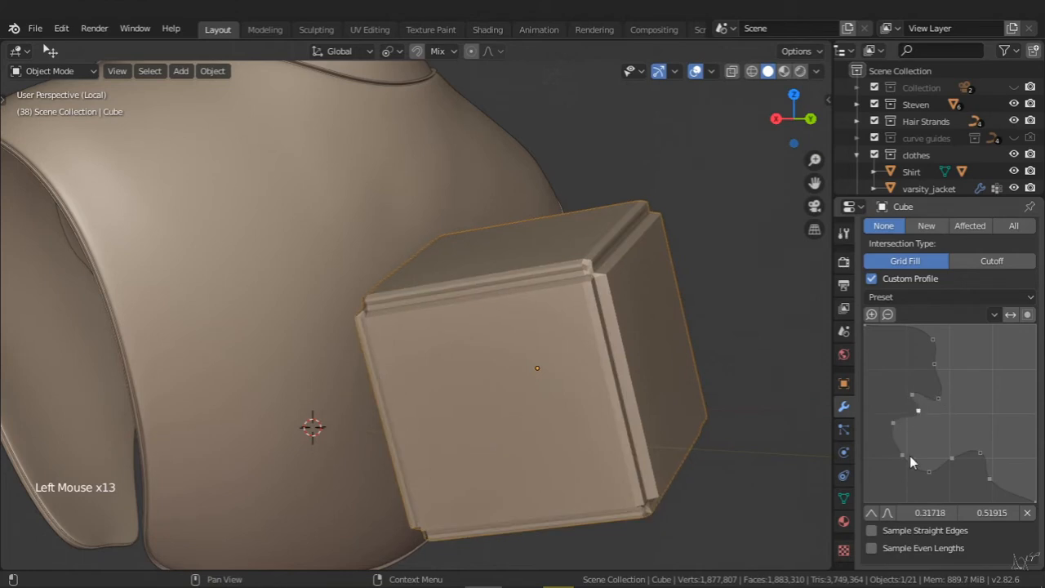
- Compare the bevel with Sample Straight Edges and Sample Even Lengths on and off, leaving both options enabled
{"action": "left_click", "coordinate": [872, 531]}
{"action": "left_click", "coordinate": [872, 547]}
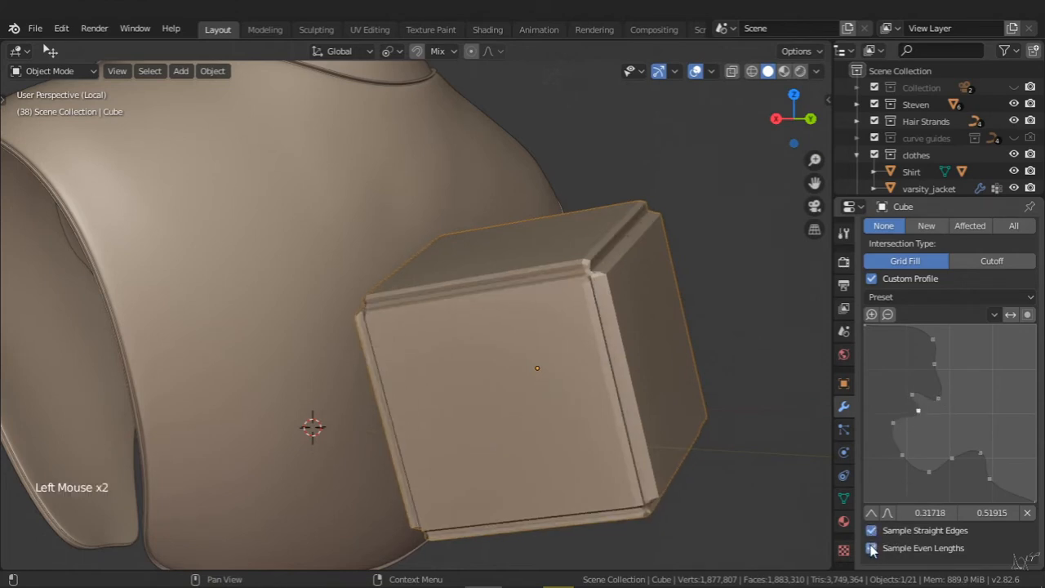
{"action": "left_click", "coordinate": [870, 547]}
{"action": "left_click", "coordinate": [870, 531]}
{"action": "left_click", "coordinate": [870, 546]}
{"action": "left_click", "coordinate": [871, 531]}
{"action": "left_click", "coordinate": [872, 548]}
{"action": "left_click", "coordinate": [871, 531]}
{"action": "left_click", "coordinate": [870, 548]}
- Try the sharp handle type on the profile points at 0.31718, 0.51915 and 0.43612, 0.58723
{"action": "left_click", "coordinate": [870, 513]}
{"action": "left_click", "coordinate": [869, 512]}
{"action": "left_click", "coordinate": [870, 512]}
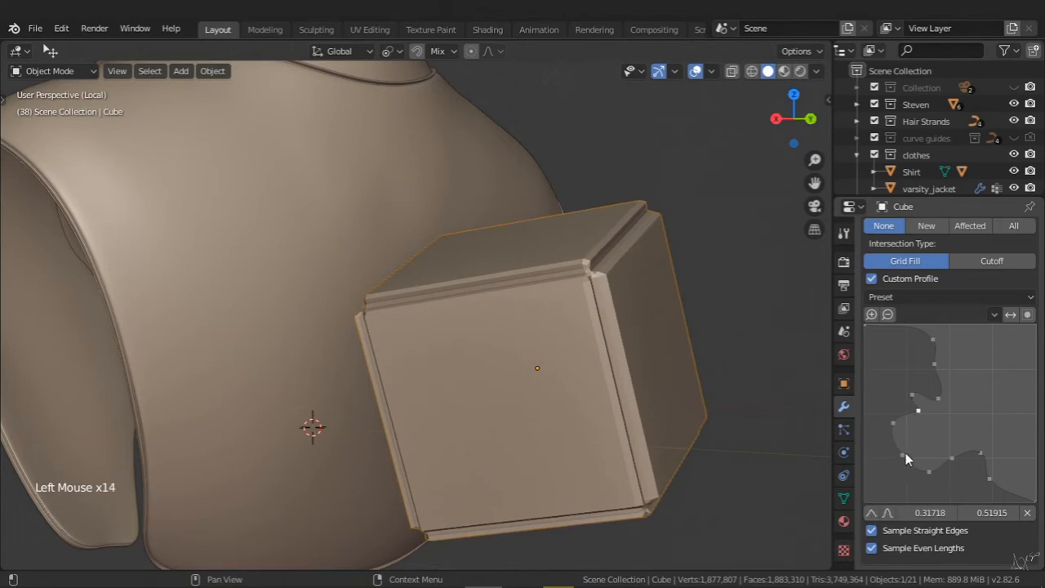
{"action": "left_click", "coordinate": [937, 396]}
{"action": "left_click", "coordinate": [874, 511]}
{"action": "middle_click", "coordinate": [925, 404]}
{"action": "middle_click_drag", "start_coordinate": [920, 394], "coordinate": [919, 399]}
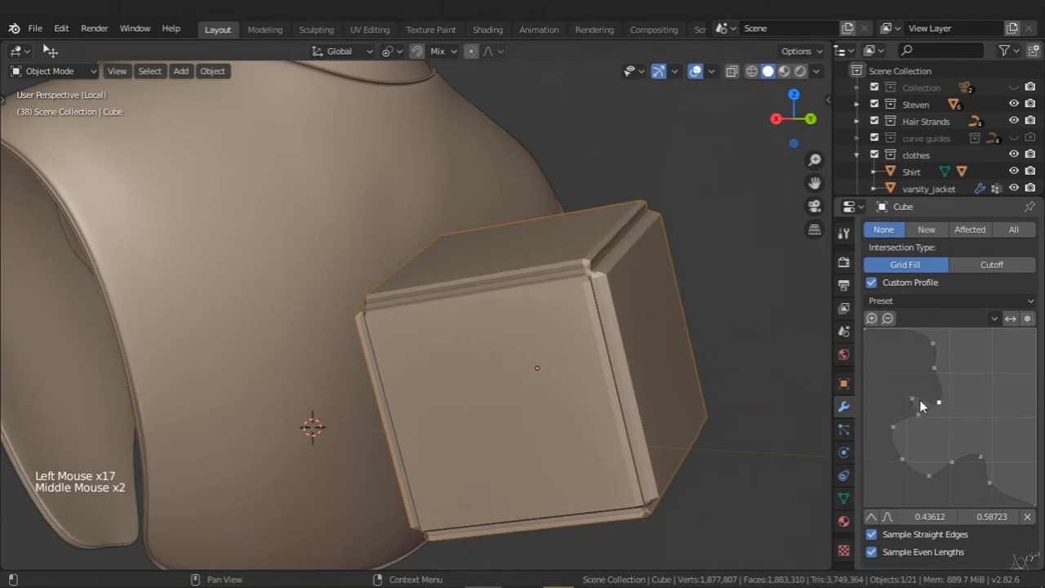
- Select the varsity jacket and examine the custom profile curve of its Bevel modifier
{"action": "middle_click_drag", "start_coordinate": [514, 365], "coordinate": [696, 360], "text": "shift"}
{"action": "middle_click_drag", "start_coordinate": [530, 398], "coordinate": [390, 322], "text": "ctrl"}
{"action": "middle_click_drag", "start_coordinate": [389, 322], "coordinate": [506, 347], "text": "shift"}
{"action": "middle_click_drag", "start_coordinate": [506, 347], "coordinate": [621, 281], "text": "shift"}
{"action": "left_click", "coordinate": [570, 358]}
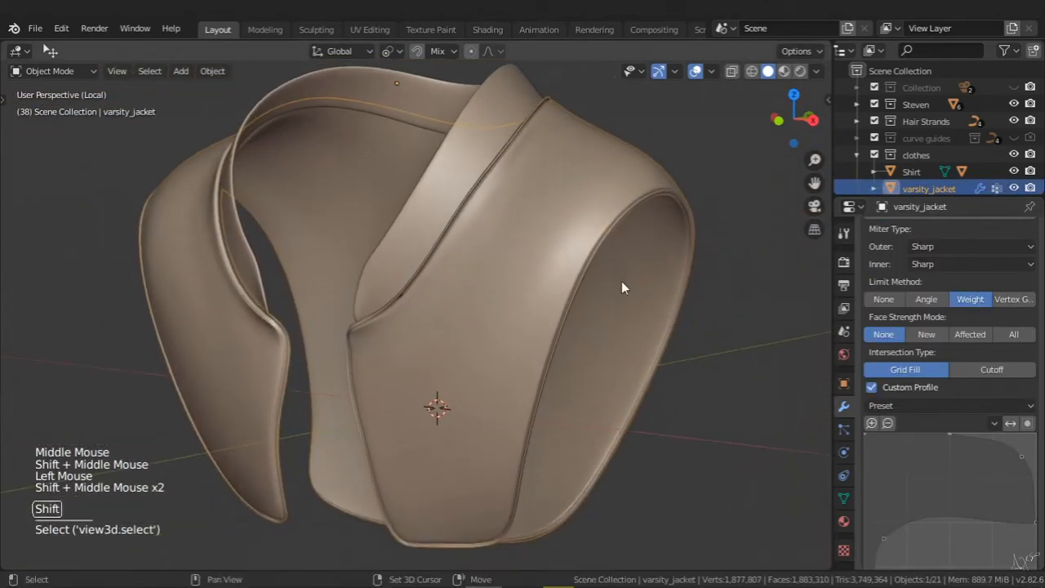
{"action": "middle_click_drag", "start_coordinate": [929, 442], "coordinate": [936, 342]}
{"action": "middle_click_drag", "start_coordinate": [999, 481], "coordinate": [900, 380]}
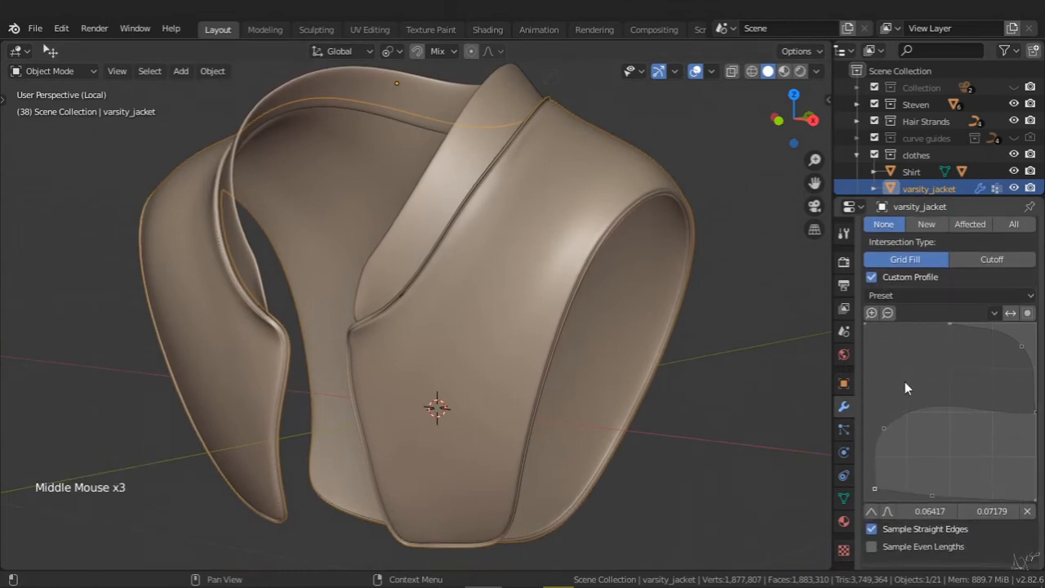
- Show the jacket's modifier stack in HOps Helper, collapse all modifiers and turn off their viewport display
{"action": "key", "text": "ctrl+grave"}
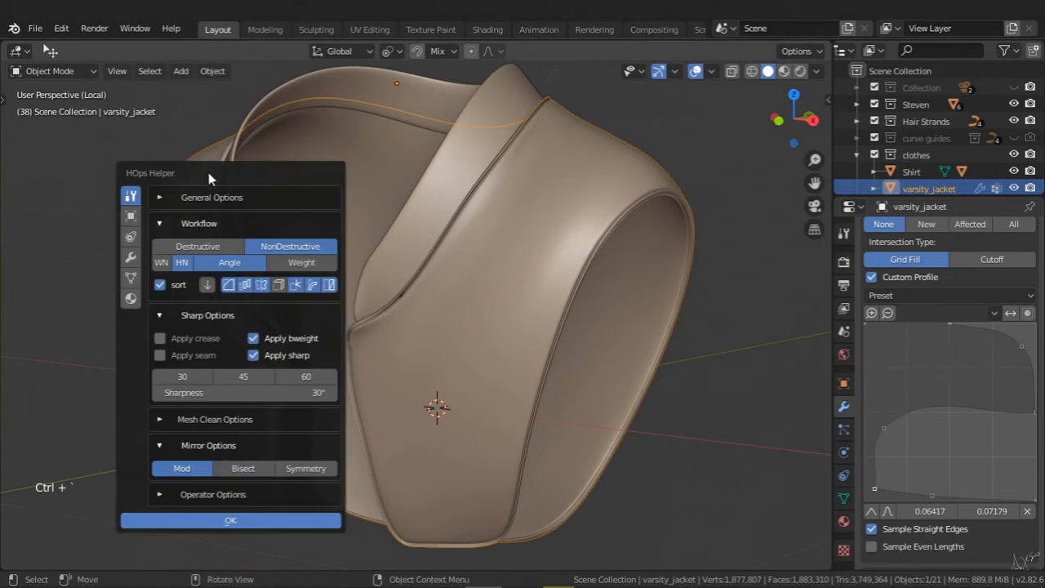
{"action": "left_click", "coordinate": [17, 160]}
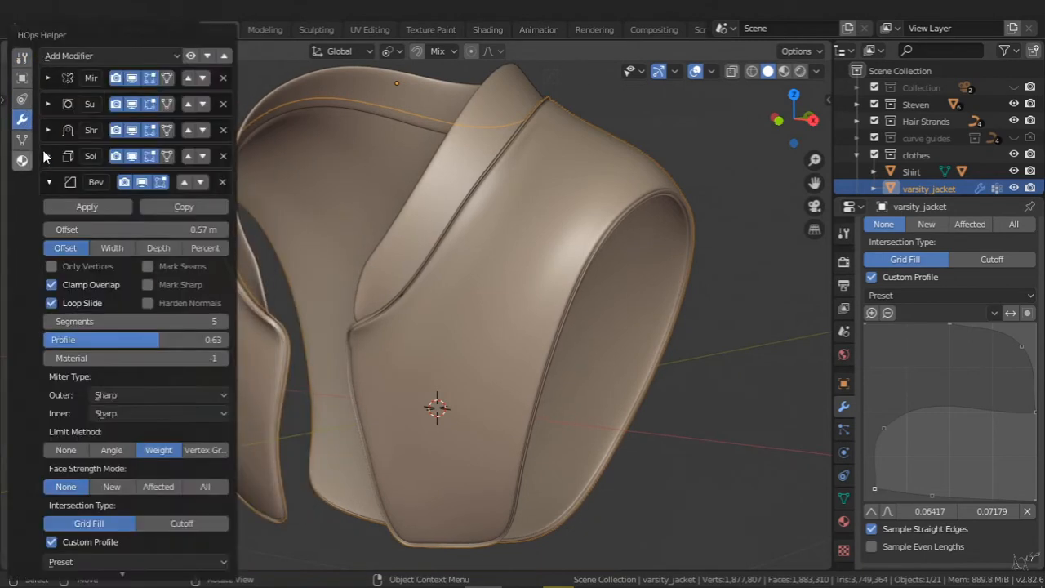
{"action": "left_click", "coordinate": [51, 182]}
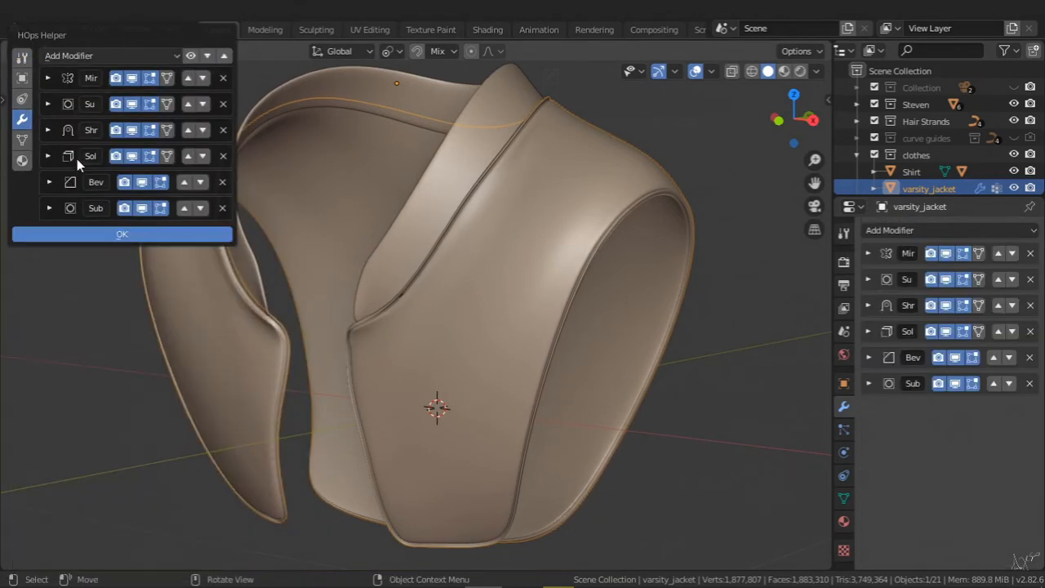
{"action": "left_click_drag", "start_coordinate": [133, 79], "coordinate": [149, 209]}
{"action": "left_click", "coordinate": [134, 209]}
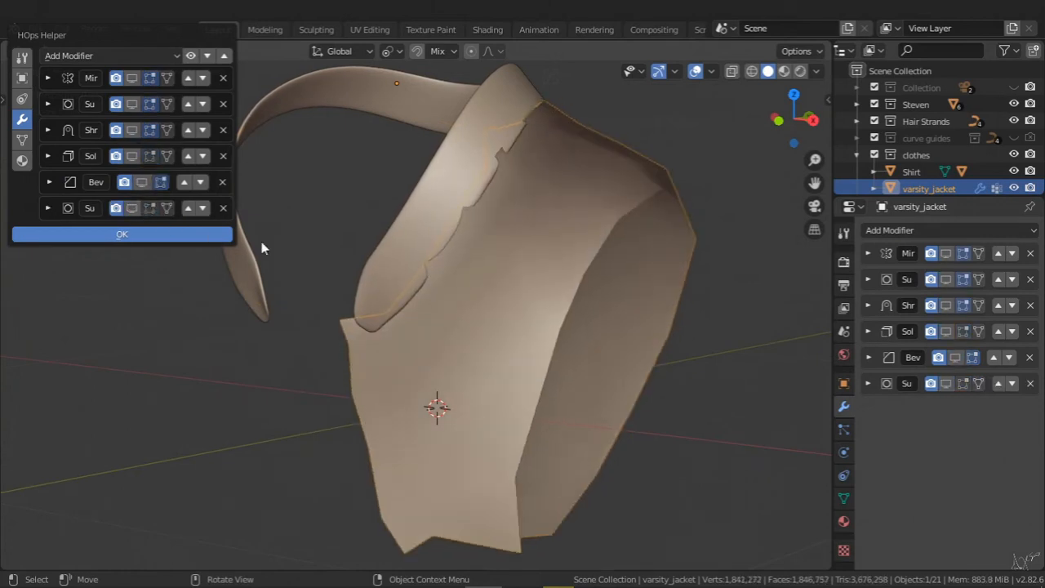
- Turn the jacket modifiers' viewport display back on one by one, from Mirror through Solidify and Bevel to the final Subdivision
{"action": "left_click", "coordinate": [133, 78]}
{"action": "left_click", "coordinate": [132, 105]}
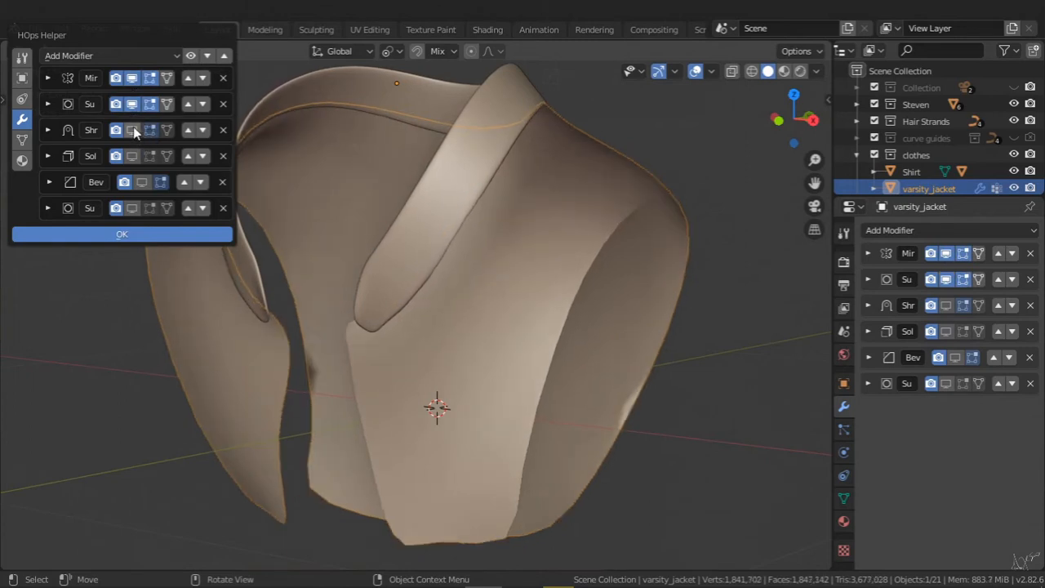
{"action": "left_click", "coordinate": [131, 129]}
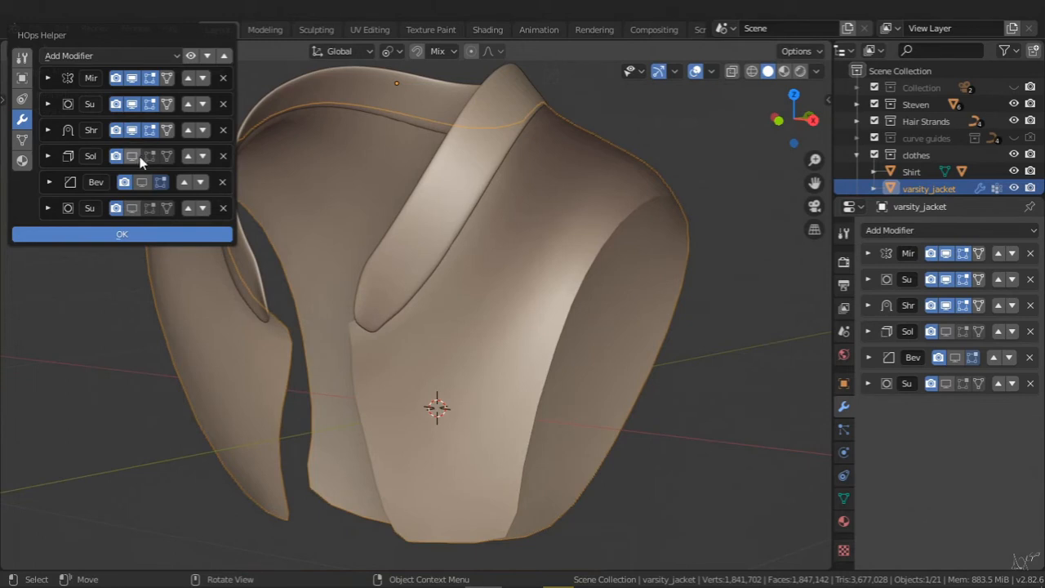
{"action": "left_click", "coordinate": [131, 156]}
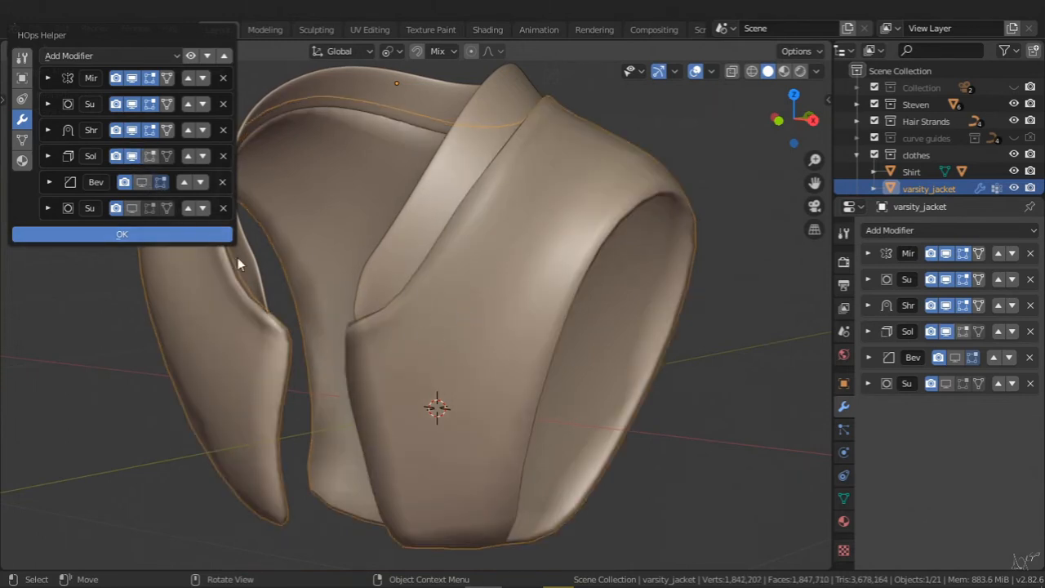
{"action": "left_click", "coordinate": [142, 181]}
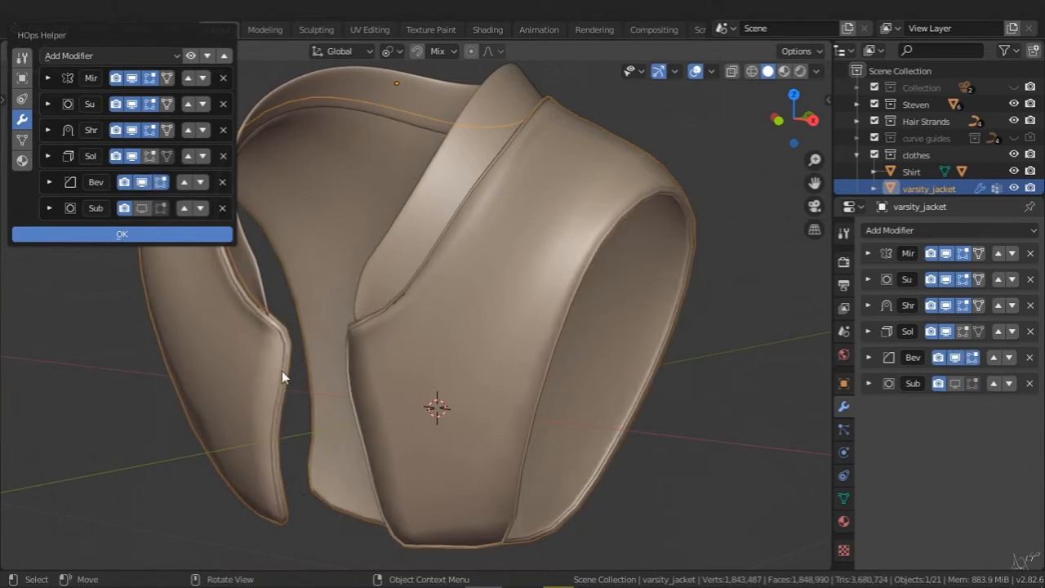
{"action": "left_click", "coordinate": [142, 208]}
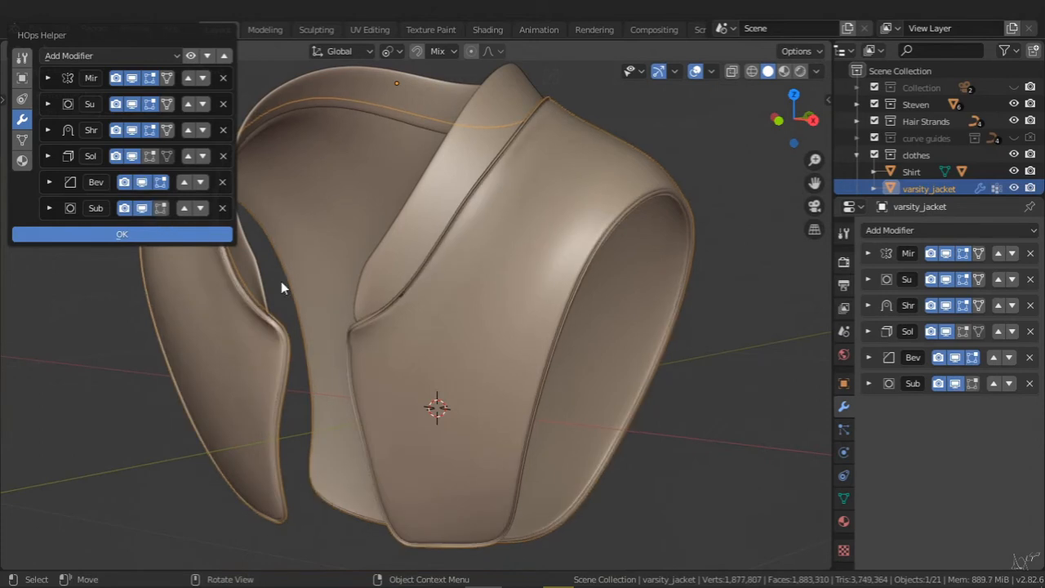
- Expand the jacket's Bevel modifier and examine how its custom profile points shape the piping along the front opening
{"action": "left_click", "coordinate": [869, 356]}
{"action": "middle_click_drag", "start_coordinate": [884, 357], "coordinate": [885, 325]}
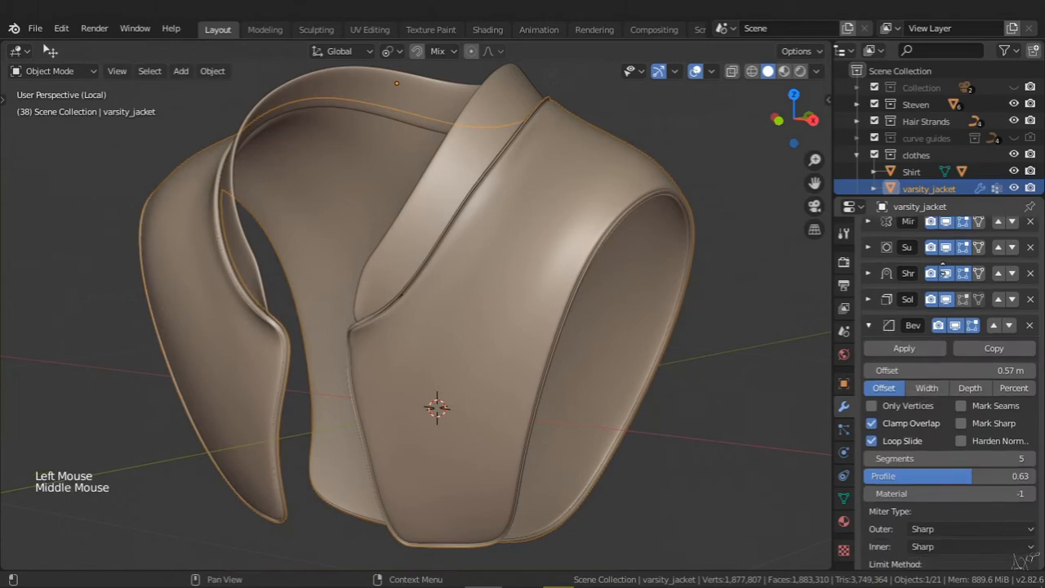
{"action": "middle_click_drag", "start_coordinate": [939, 424], "coordinate": [938, 327]}
{"action": "middle_click_drag", "start_coordinate": [939, 489], "coordinate": [967, 331]}
{"action": "middle_click_drag", "start_coordinate": [764, 382], "coordinate": [658, 344]}
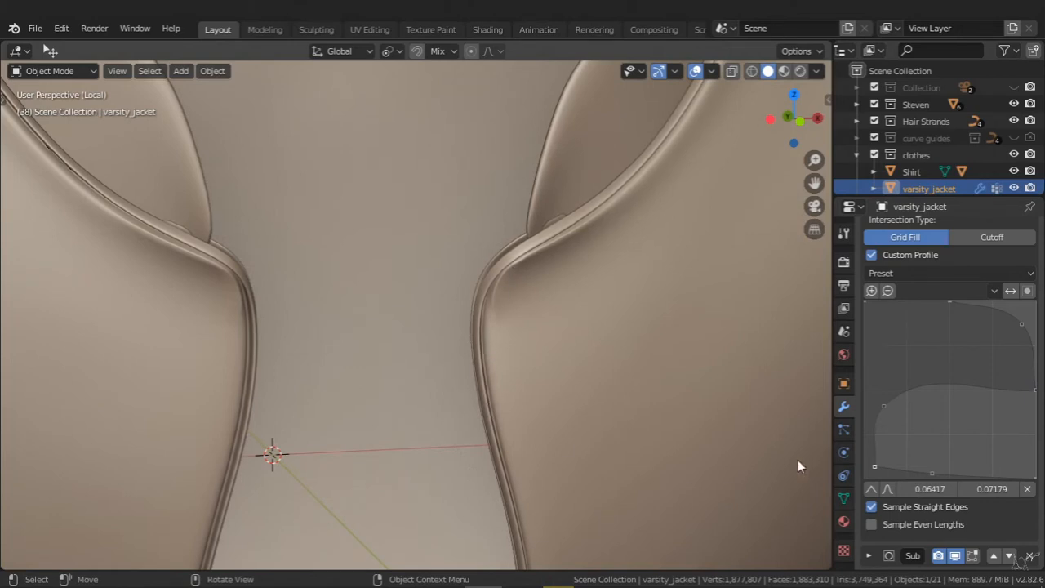
{"action": "left_click", "coordinate": [877, 461]}
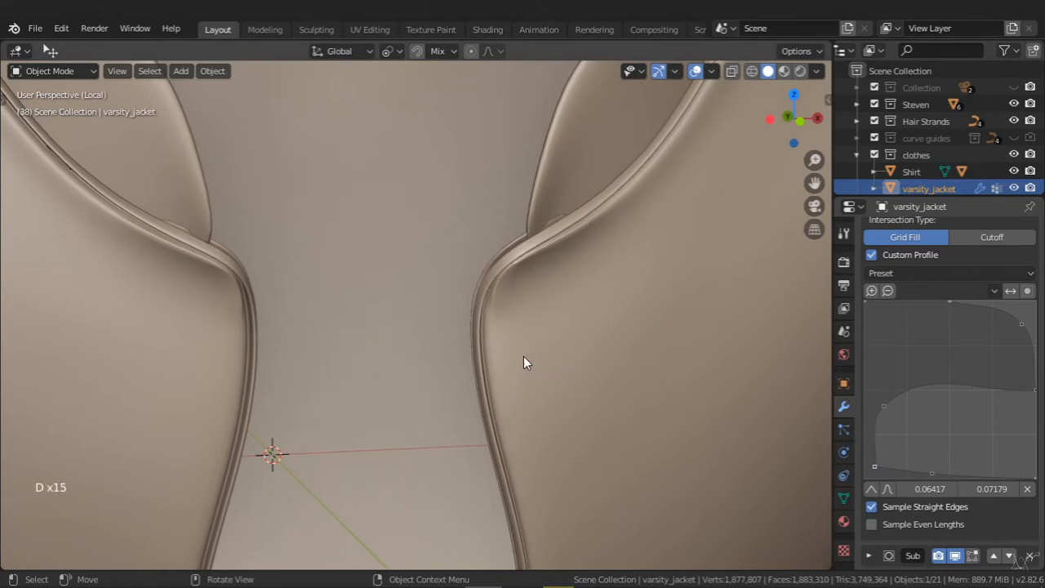
{"action": "left_click", "coordinate": [884, 404]}
{"action": "left_click", "coordinate": [931, 476]}
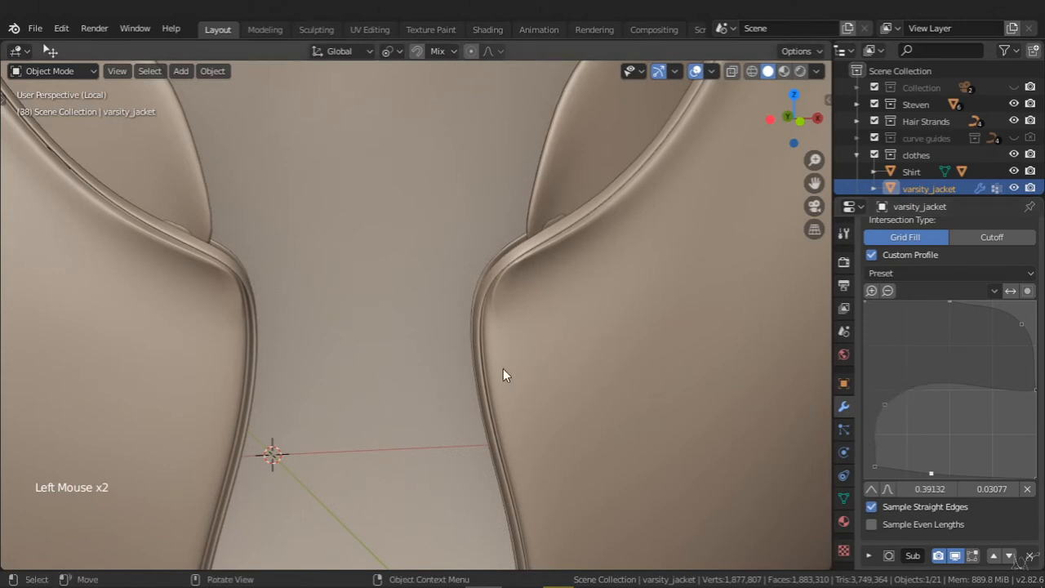
- Try the Angle limit method on the jacket's Bevel modifier and inspect the collar and shoulder edges
{"action": "middle_click_drag", "start_coordinate": [569, 331], "coordinate": [533, 375], "text": "ctrl"}
{"action": "middle_click_drag", "start_coordinate": [533, 375], "coordinate": [530, 400], "text": "shift"}
{"action": "middle_click_drag", "start_coordinate": [530, 400], "coordinate": [531, 400], "text": "shift"}
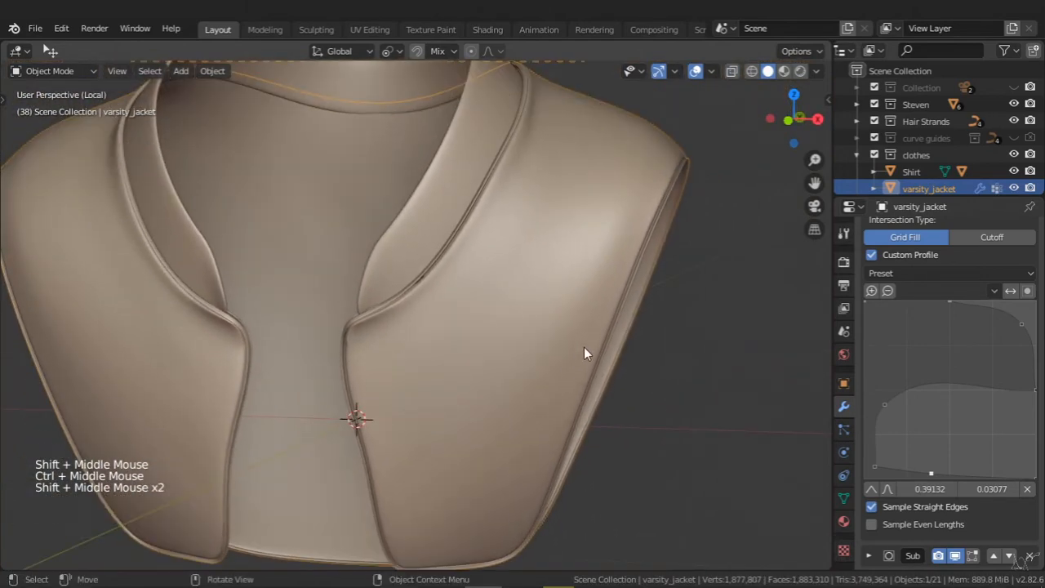
{"action": "middle_click_drag", "start_coordinate": [585, 350], "coordinate": [613, 378], "text": "shift"}
{"action": "middle_click_drag", "start_coordinate": [957, 243], "coordinate": [920, 341]}
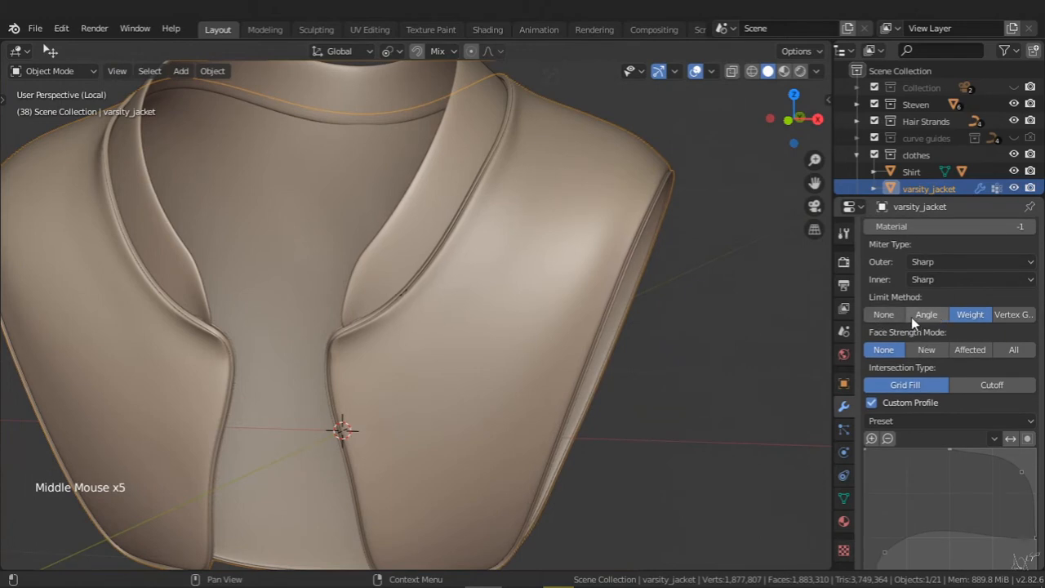
{"action": "middle_click_drag", "start_coordinate": [496, 323], "coordinate": [521, 339], "text": "shift"}
{"action": "middle_click_drag", "start_coordinate": [521, 339], "coordinate": [548, 319], "text": "shift"}
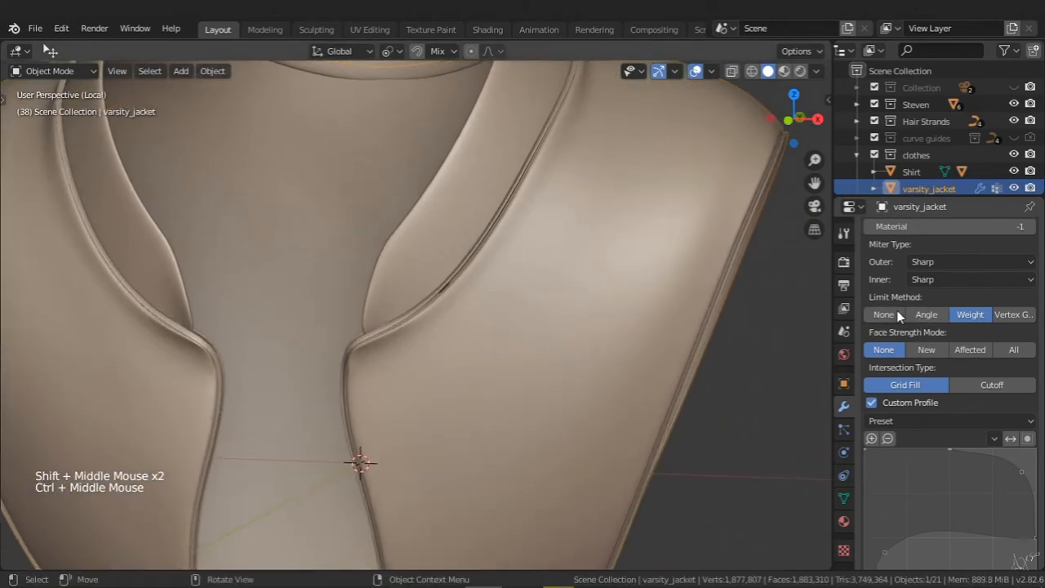
{"action": "left_click", "coordinate": [919, 316]}
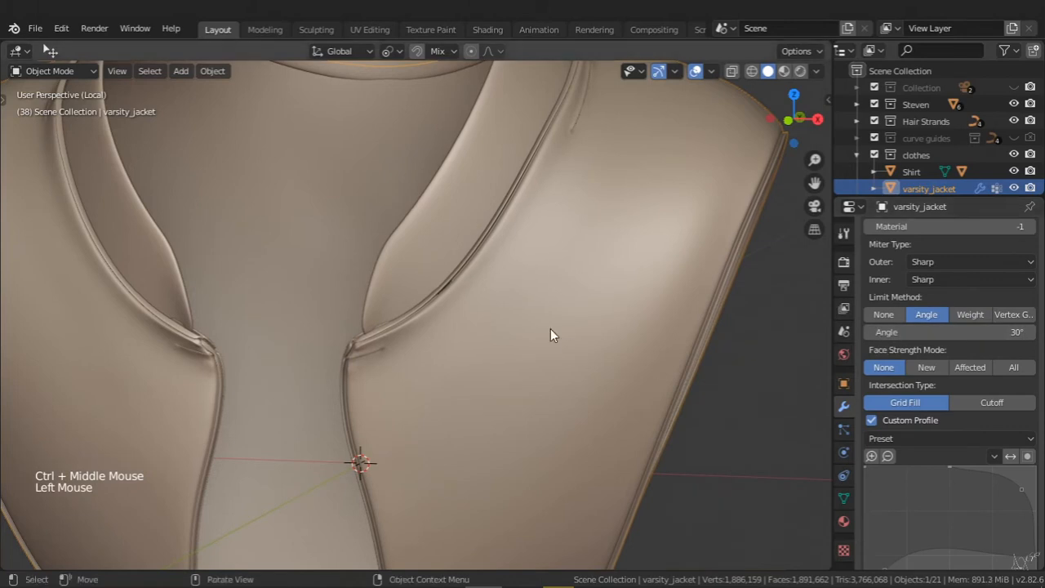
{"action": "middle_click_drag", "start_coordinate": [550, 328], "coordinate": [528, 136], "text": "shift"}
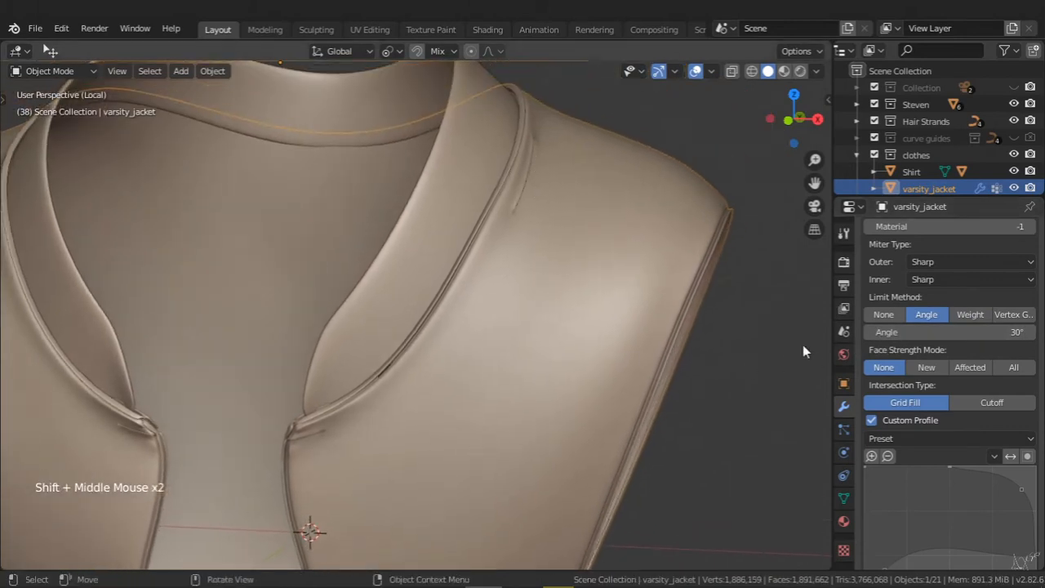
- Check the angle-limited bevel in wireframe and solid shading, and return the limit method to Weight
{"action": "key", "text": "z"}
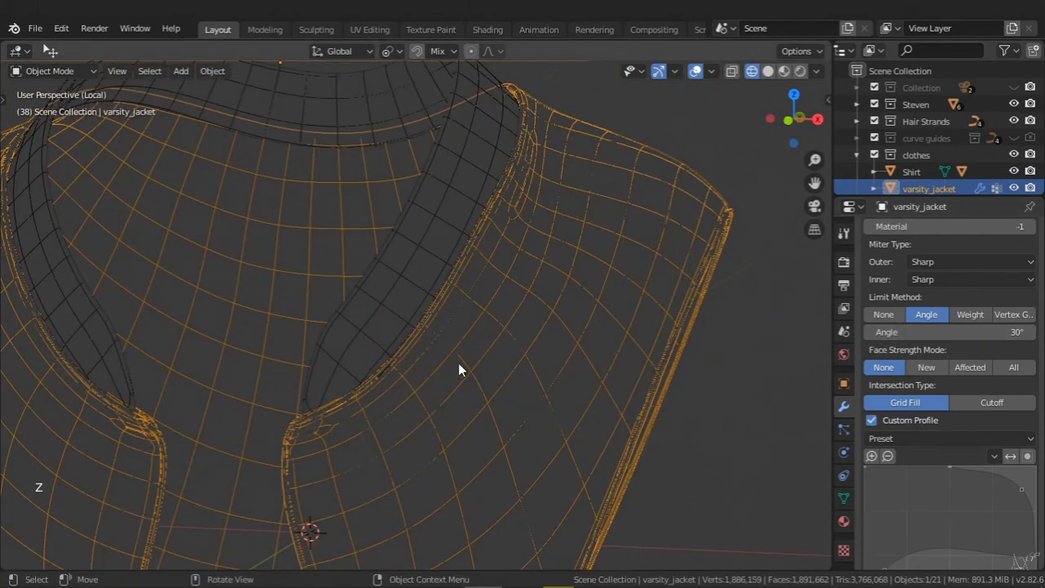
{"action": "key", "text": "z"}
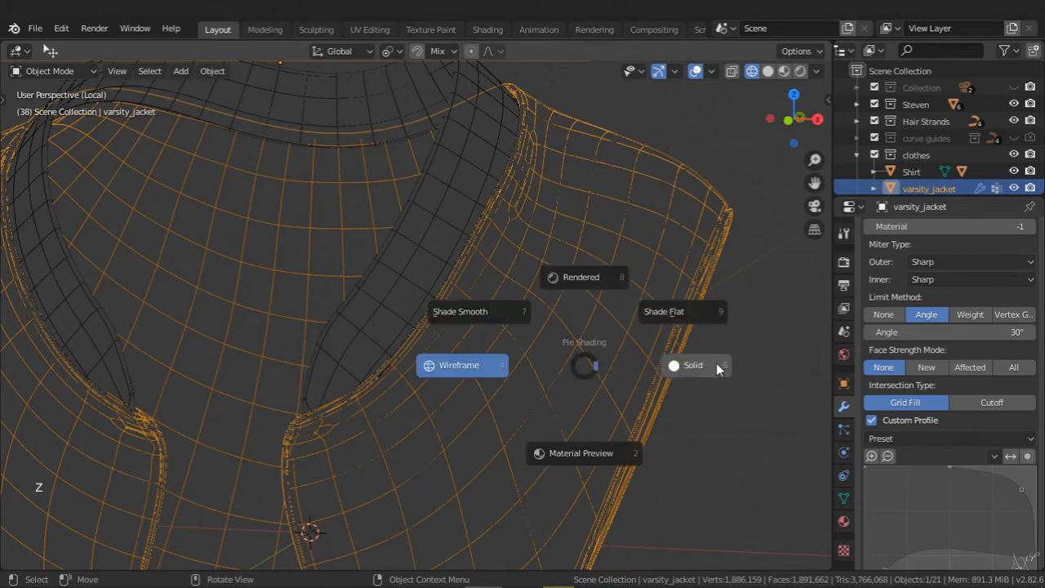
{"action": "left_click", "coordinate": [715, 367]}
{"action": "middle_click_drag", "start_coordinate": [695, 372], "coordinate": [637, 327], "text": "shift"}
{"action": "middle_click_drag", "start_coordinate": [604, 326], "coordinate": [554, 383], "text": "ctrl"}
{"action": "mouse_move", "coordinate": [457, 408]}
{"action": "middle_mouse_down", "text": "shift"}
{"action": "mouse_move", "coordinate": [410, 379]}
{"action": "mouse_move", "coordinate": [417, 369]}
{"action": "middle_mouse_up", "text": "shift"}
{"action": "middle_click_drag", "start_coordinate": [416, 369], "coordinate": [443, 391], "text": "shift"}
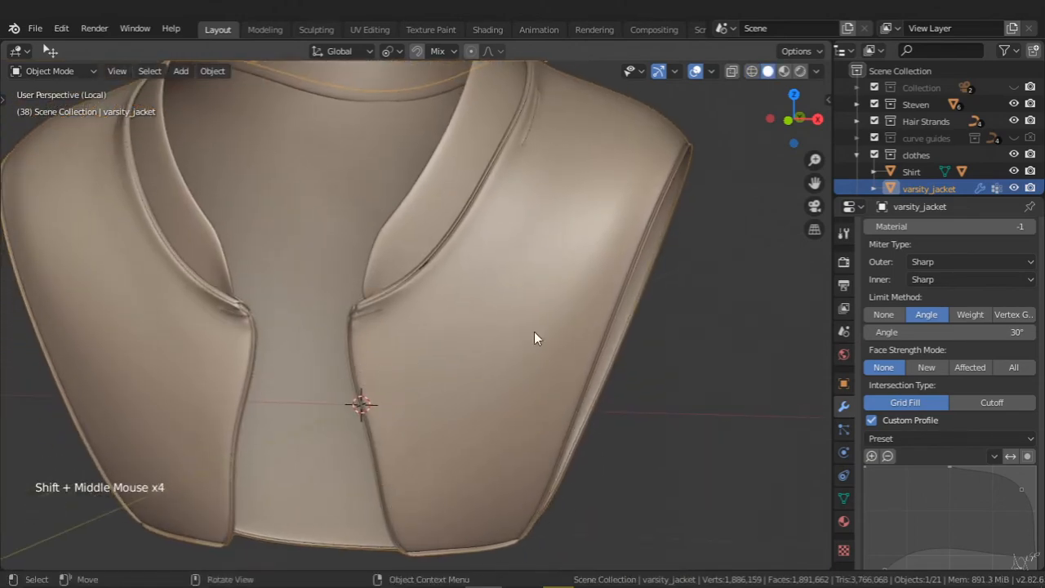
{"action": "left_click", "coordinate": [971, 314]}
- Examine the jacket's bevel-weighted border edges in Edit Mode and return to Object Mode
{"action": "key", "text": "Tab"}
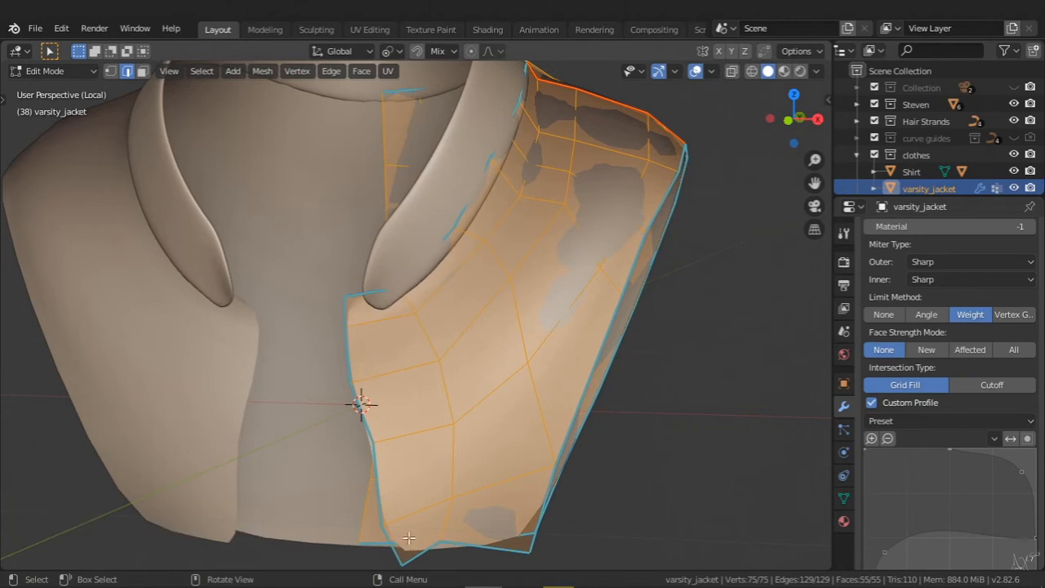
{"action": "middle_click_drag", "start_coordinate": [604, 212], "coordinate": [567, 235], "text": "shift"}
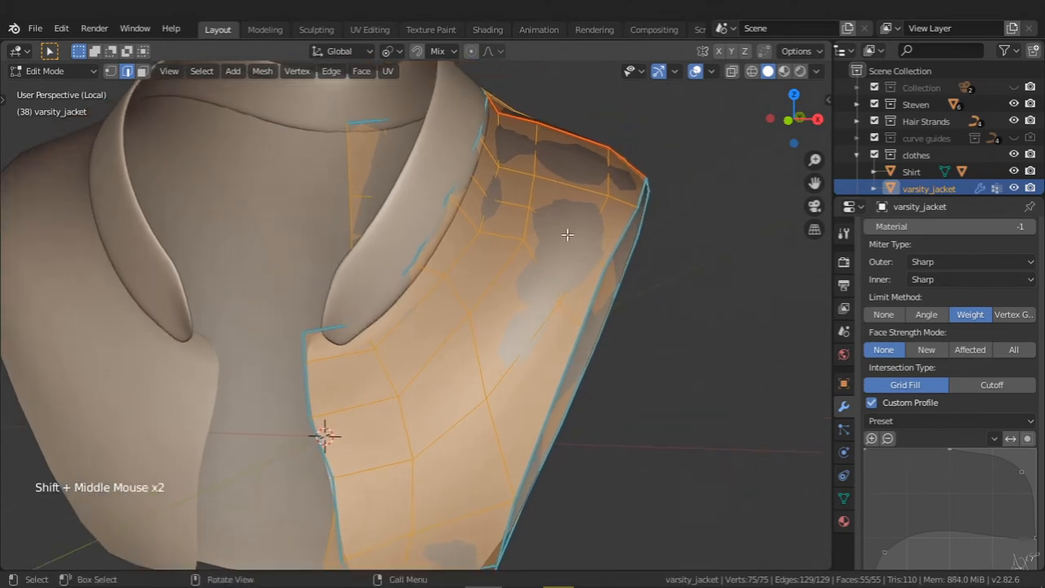
{"action": "middle_click_drag", "start_coordinate": [560, 324], "coordinate": [502, 300], "text": "shift"}
{"action": "key", "text": "Tab"}
- In the cube's Edit Mode, select one top edge and the adjoining vertical edge and set their mean bevel weight to 1.00
{"action": "left_click", "coordinate": [542, 351]}
{"action": "key", "text": "Tab"}
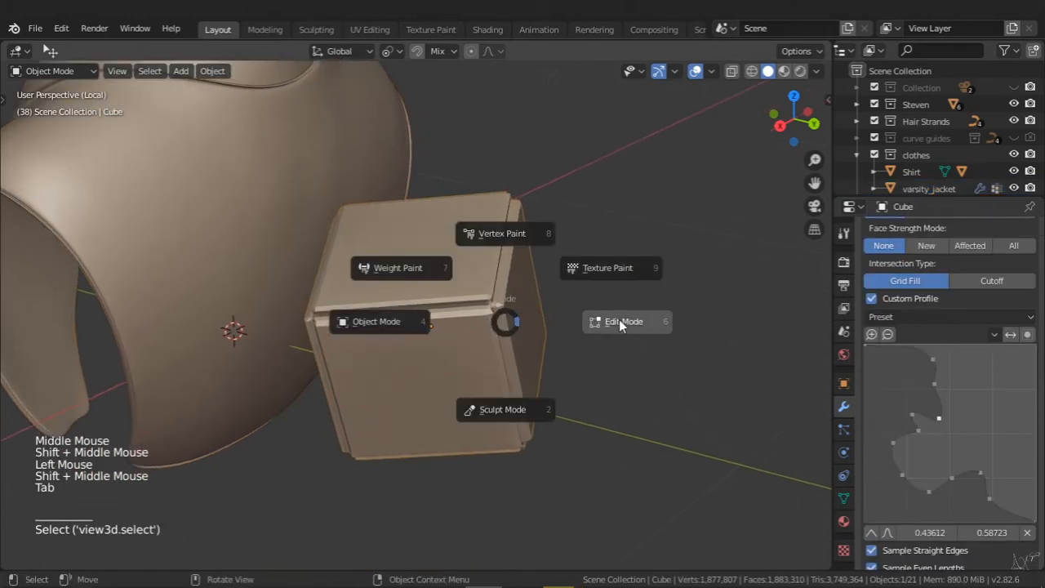
{"action": "middle_click_drag", "start_coordinate": [611, 321], "coordinate": [531, 326]}
{"action": "left_click", "coordinate": [477, 306]}
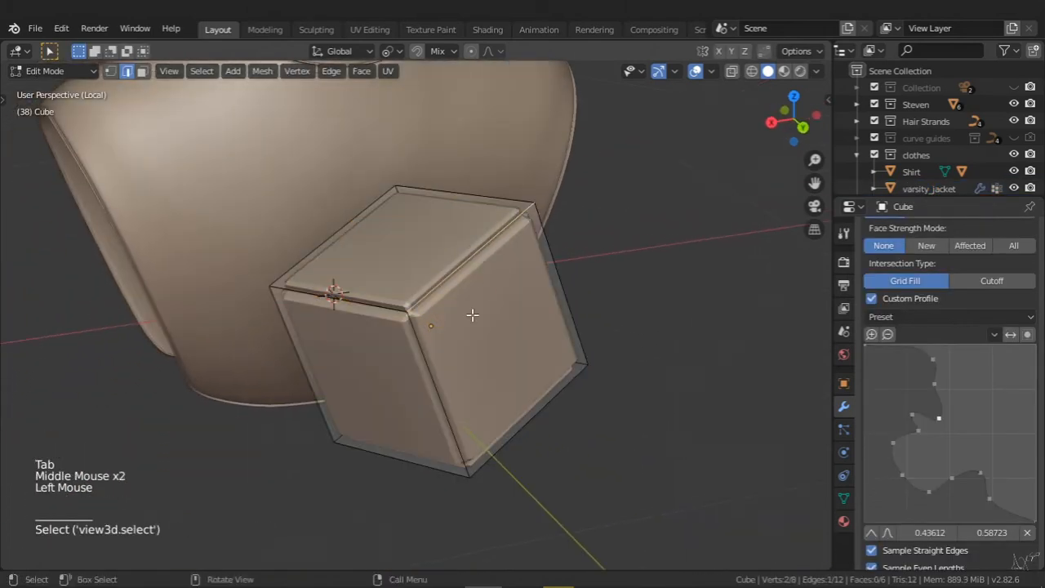
{"action": "left_click", "coordinate": [450, 415], "text": "shift"}
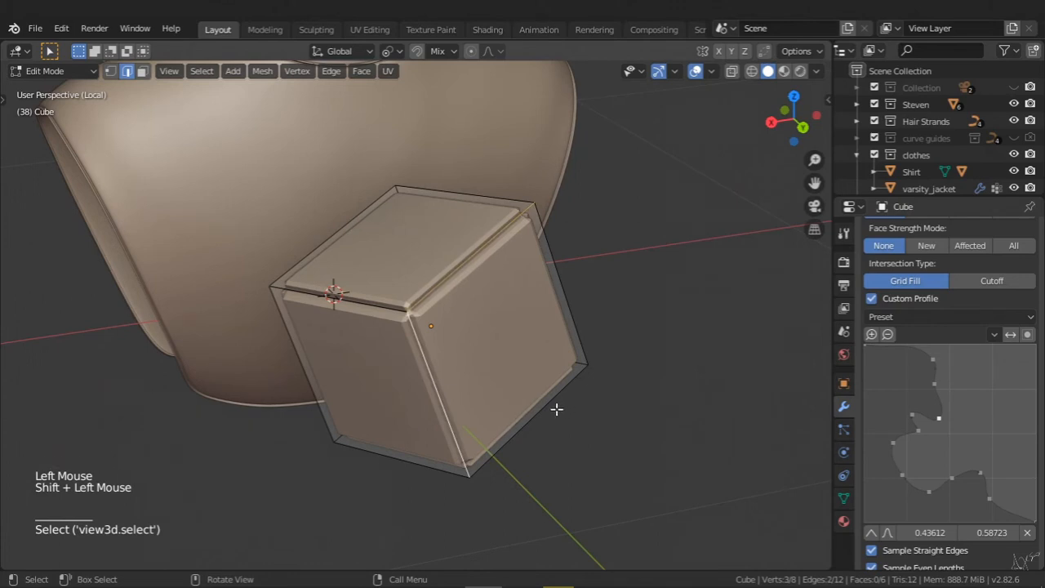
{"action": "key", "text": "n"}
{"action": "left_click", "coordinate": [823, 97]}
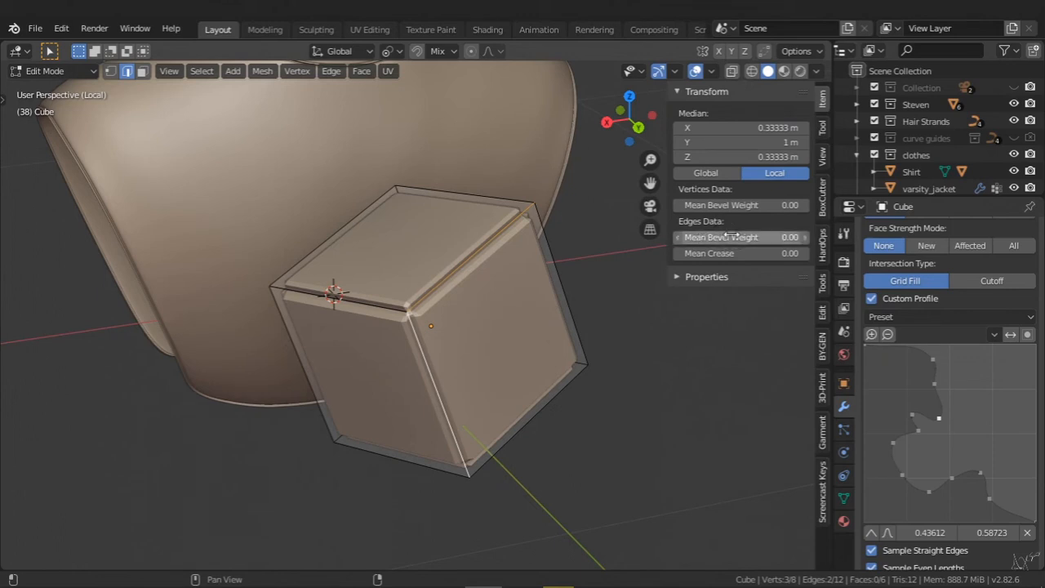
{"action": "left_click_drag", "start_coordinate": [701, 237], "coordinate": [786, 237]}
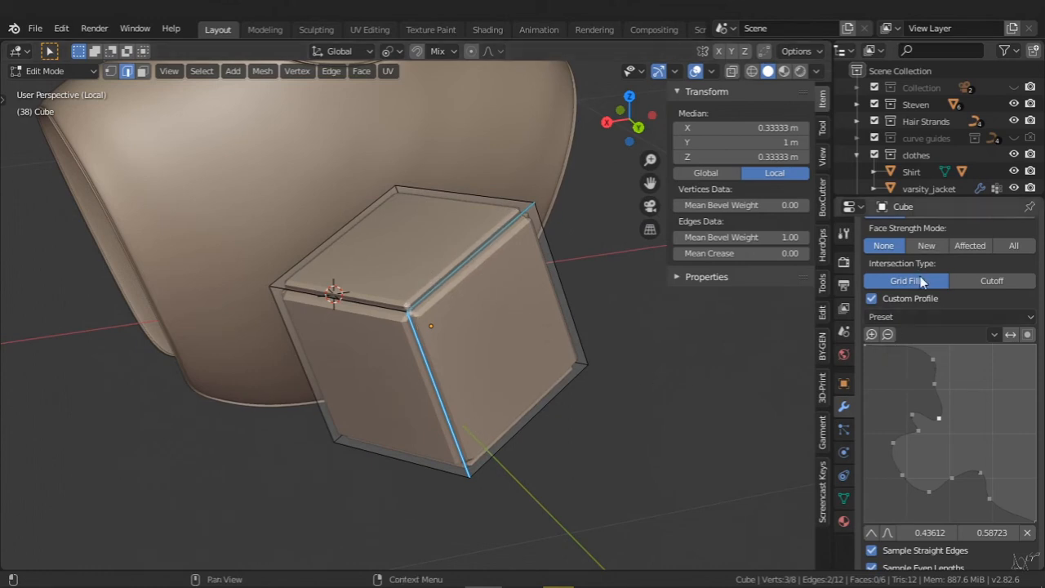
- Set the limit method of the cube's Bevel modifier to Weight and return to Object Mode
{"action": "middle_click_drag", "start_coordinate": [917, 417], "coordinate": [917, 427]}
{"action": "middle_click_drag", "start_coordinate": [921, 225], "coordinate": [910, 310]}
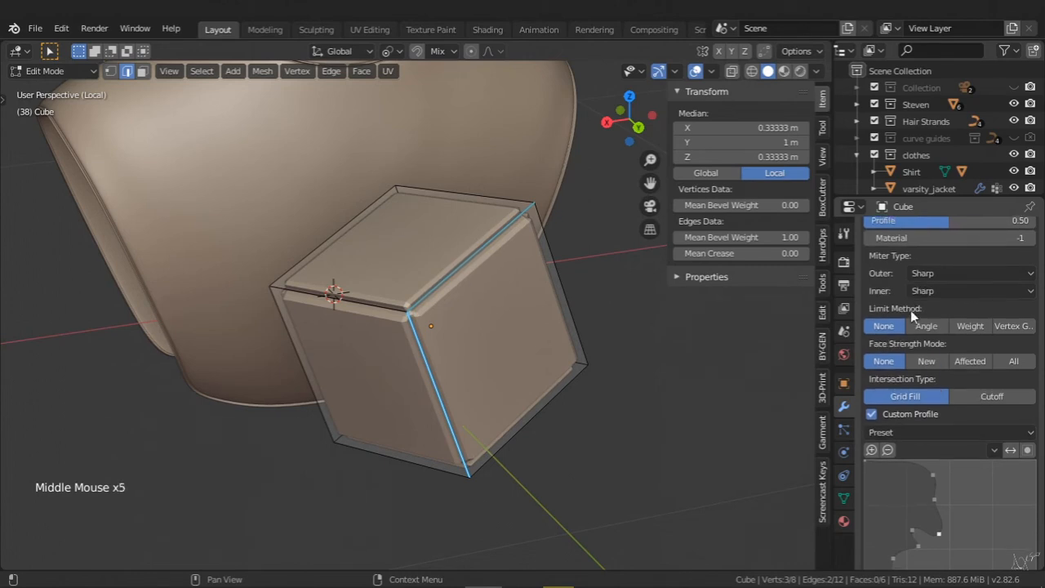
{"action": "left_click", "coordinate": [969, 324]}
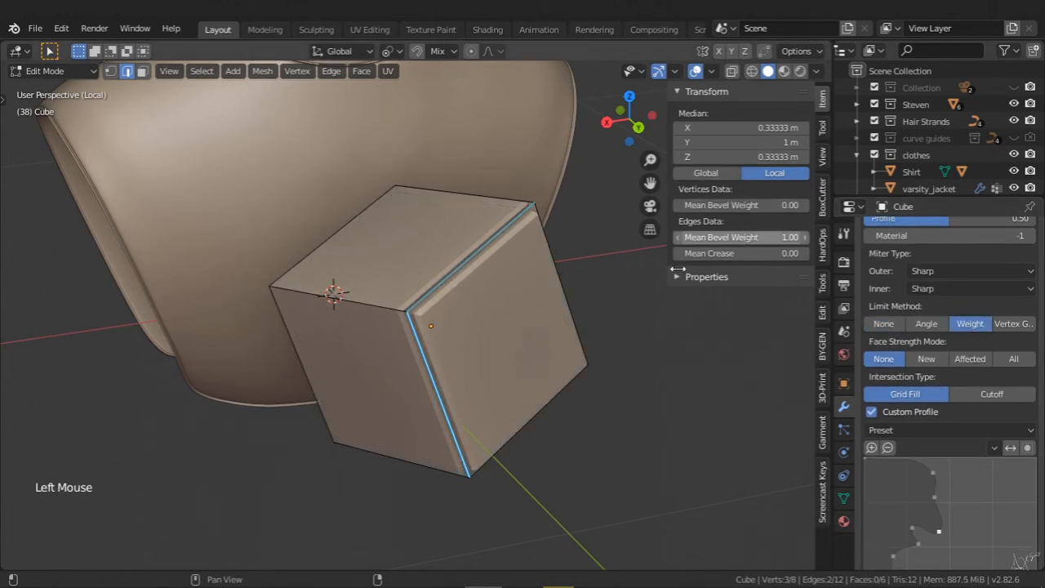
{"action": "middle_click_drag", "start_coordinate": [457, 343], "coordinate": [312, 359]}
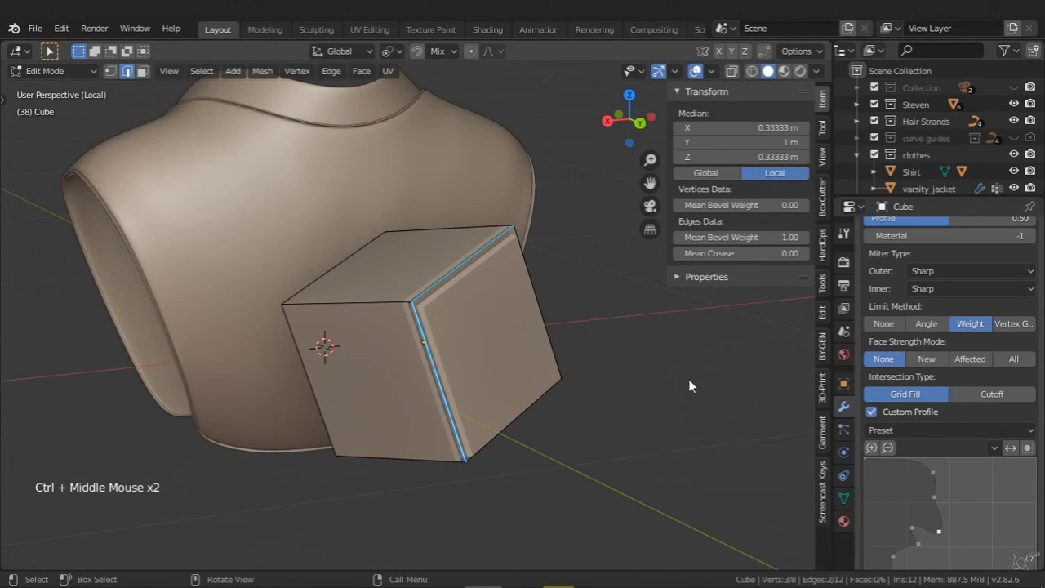
{"action": "key", "text": "Tab"}
{"action": "middle_click_drag", "start_coordinate": [465, 375], "coordinate": [446, 400], "text": "shift"}
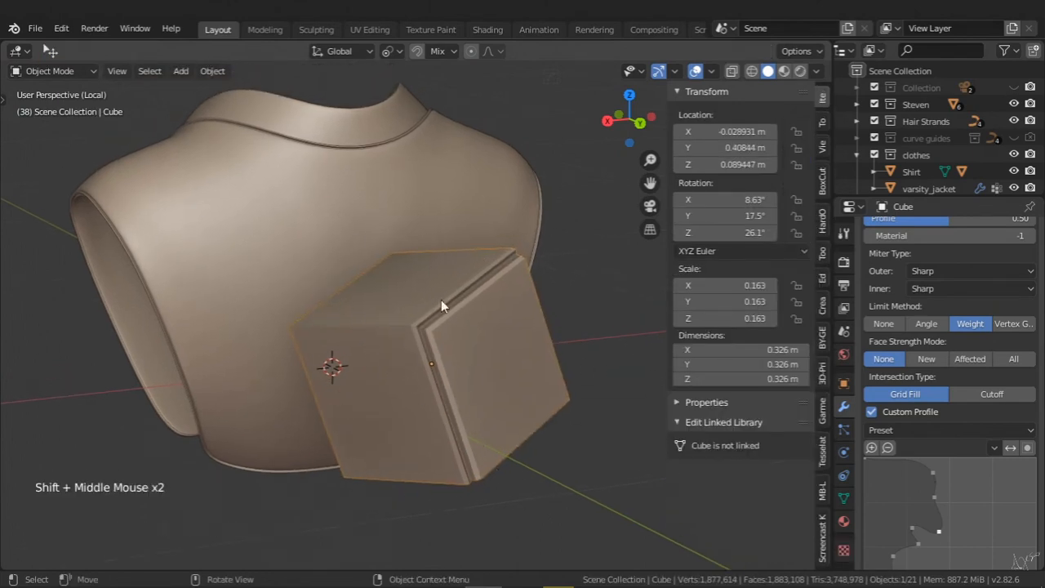
- Add a second Bevel modifier to the cube with HOps Helper and look over its edges
{"action": "middle_click_drag", "start_coordinate": [462, 391], "coordinate": [459, 304], "text": "ctrl"}
{"action": "key", "text": "ctrl+grave"}
{"action": "left_click", "coordinate": [433, 55]}
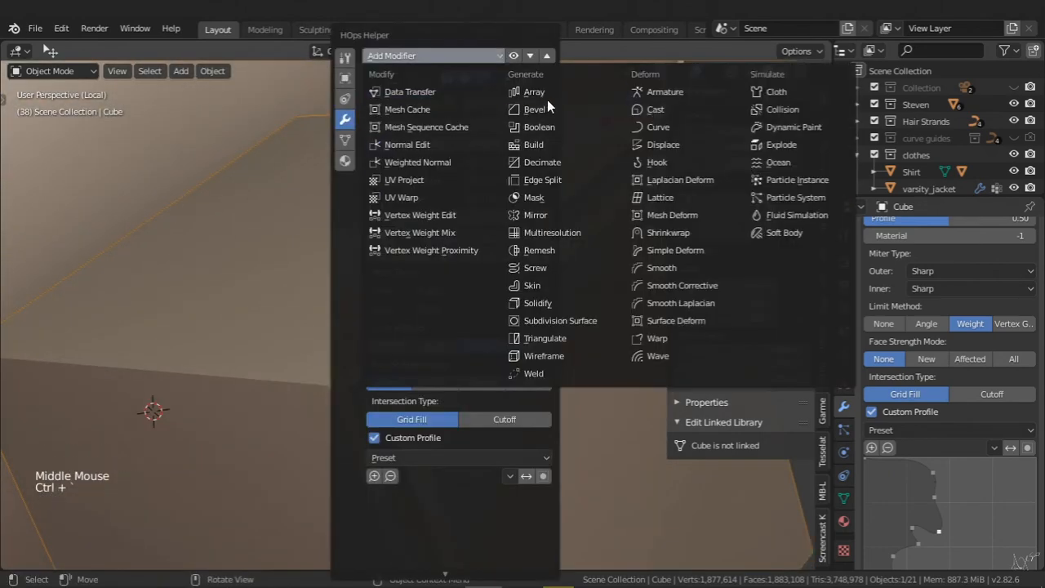
{"action": "left_click", "coordinate": [542, 114]}
{"action": "middle_click_drag", "start_coordinate": [506, 273], "coordinate": [465, 330], "text": "ctrl"}
{"action": "middle_click_drag", "start_coordinate": [463, 333], "coordinate": [433, 280], "text": "shift"}
{"action": "middle_click_drag", "start_coordinate": [438, 408], "coordinate": [439, 480], "text": "ctrl"}
{"action": "middle_click_drag", "start_coordinate": [439, 379], "coordinate": [395, 363], "text": "shift"}
{"action": "middle_click_drag", "start_coordinate": [395, 363], "coordinate": [400, 390]}
{"action": "middle_click_drag", "start_coordinate": [400, 390], "coordinate": [485, 331], "text": "shift"}
{"action": "middle_click_drag", "start_coordinate": [485, 332], "coordinate": [558, 337], "text": "shift"}
- Examine the varsity jacket's edge bevel weights in Edit Mode alongside its Bevel modifier settings
{"action": "left_click", "coordinate": [319, 321]}
{"action": "key", "text": "Tab"}
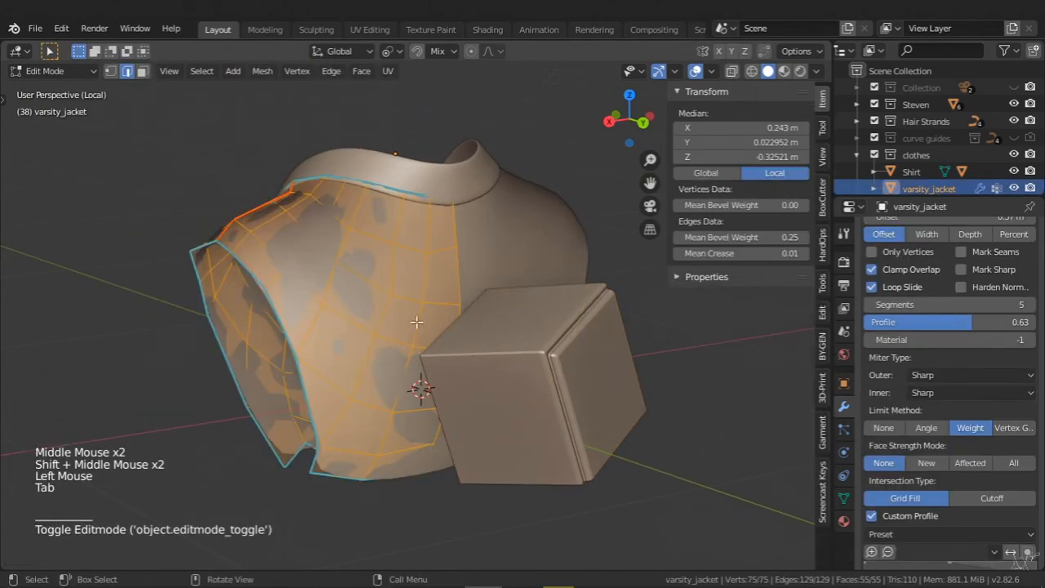
{"action": "middle_click_drag", "start_coordinate": [388, 311], "coordinate": [401, 280], "text": "shift"}
{"action": "middle_click_drag", "start_coordinate": [911, 290], "coordinate": [912, 331]}
{"action": "middle_click_drag", "start_coordinate": [911, 294], "coordinate": [910, 327]}
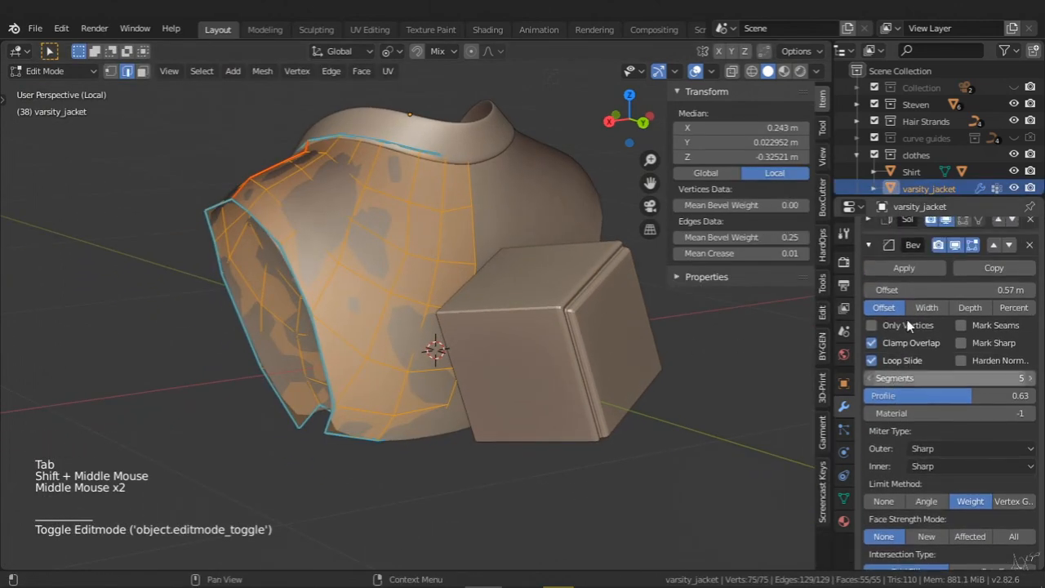
{"action": "middle_click_drag", "start_coordinate": [910, 372], "coordinate": [907, 437]}
{"action": "middle_click_drag", "start_coordinate": [904, 354], "coordinate": [902, 257]}
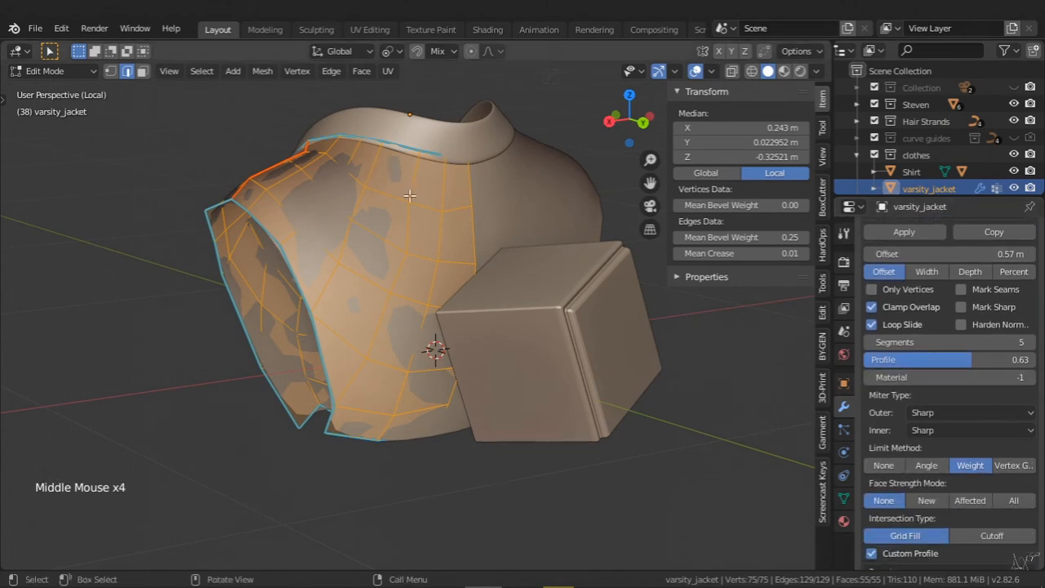
{"action": "middle_click_drag", "start_coordinate": [252, 285], "coordinate": [477, 351]}
{"action": "key", "text": "Tab"}
- Leave local view to show the jacket together with the rest of the character bust
{"action": "middle_click_drag", "start_coordinate": [477, 351], "coordinate": [470, 416], "text": "ctrl"}
{"action": "middle_click_drag", "start_coordinate": [469, 416], "coordinate": [453, 400]}
{"action": "middle_click_drag", "start_coordinate": [453, 400], "coordinate": [419, 302]}
{"action": "key", "text": "slash"}
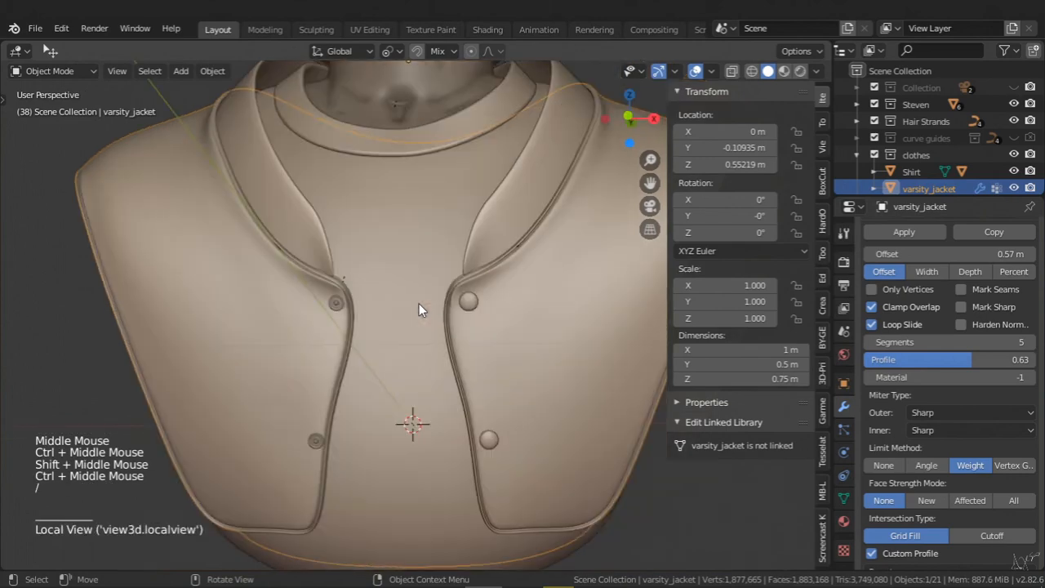
{"action": "middle_click_drag", "start_coordinate": [507, 308], "coordinate": [462, 394], "text": "ctrl"}
{"action": "middle_click_drag", "start_coordinate": [462, 393], "coordinate": [425, 398]}
{"action": "middle_click_drag", "start_coordinate": [425, 398], "coordinate": [501, 445]}
- View the full bust through the camera and examine the jacket's piping and the bevelled cube from other angles
{"action": "key", "text": "KP_0"}
{"action": "middle_click_drag", "start_coordinate": [493, 398], "coordinate": [507, 455], "text": "shift"}
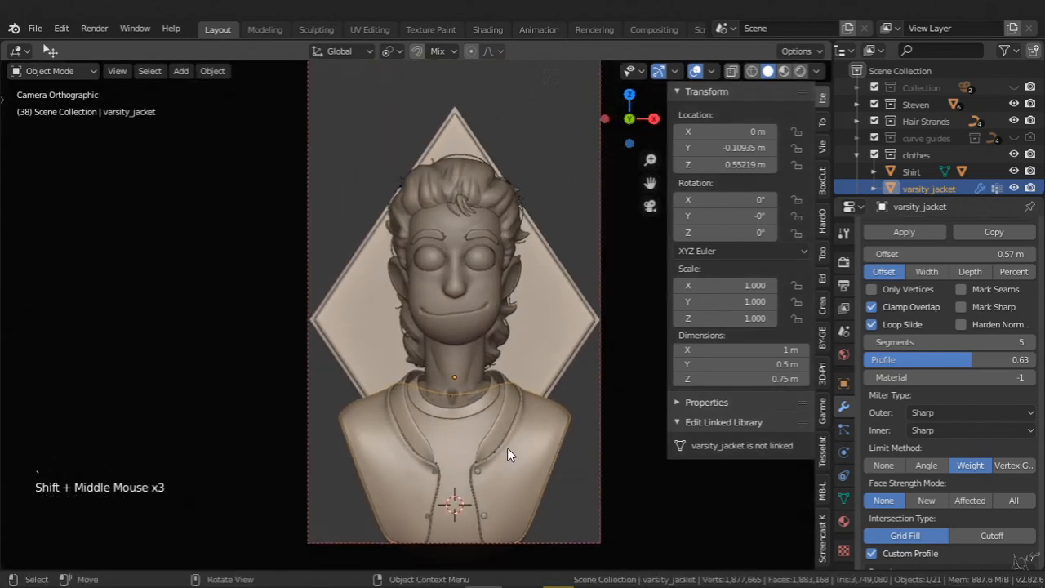
{"action": "middle_click_drag", "start_coordinate": [504, 414], "coordinate": [515, 436], "text": "ctrl"}
{"action": "middle_click_drag", "start_coordinate": [335, 317], "coordinate": [442, 358], "text": "shift"}
{"action": "middle_click_drag", "start_coordinate": [482, 457], "coordinate": [469, 384], "text": "shift"}
{"action": "middle_click_drag", "start_coordinate": [505, 476], "coordinate": [302, 438], "text": "shift"}
{"action": "middle_click_drag", "start_coordinate": [482, 432], "coordinate": [411, 448]}
{"action": "middle_click_drag", "start_coordinate": [357, 401], "coordinate": [439, 373], "text": "shift"}
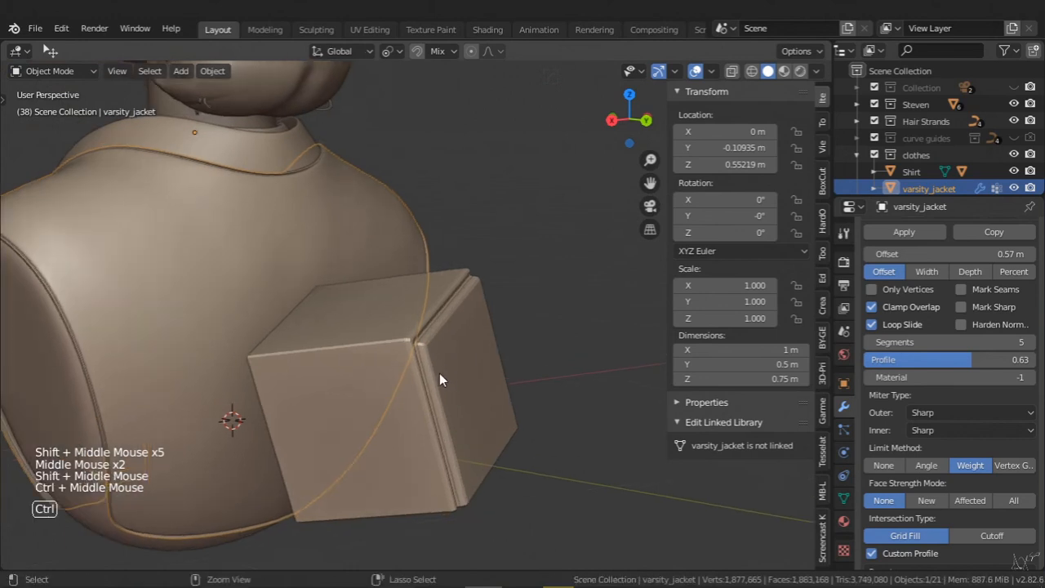